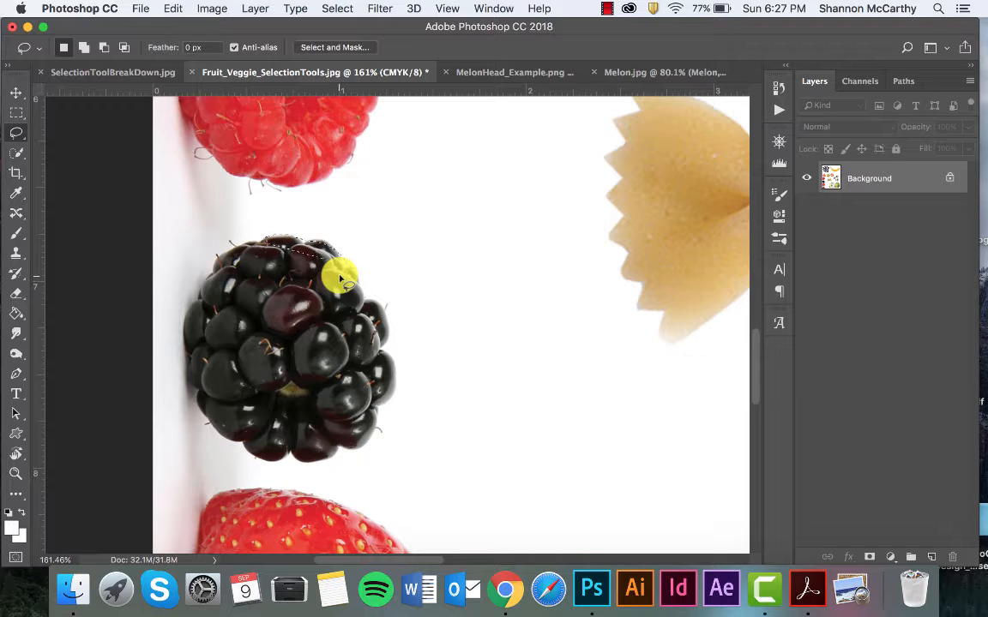
Outline the whole blackberry with the Lasso tool and move it into Melon.jpg as the melon's right eye
mouse_move(340, 278)
left_mouse_down()
mouse_move(248, 246)
mouse_move(279, 238)
mouse_move(334, 249)
mouse_move(385, 314)
mouse_move(381, 350)
mouse_move(397, 379)
mouse_move(396, 399)
mouse_move(372, 409)
mouse_move(358, 445)
mouse_move(264, 463)
mouse_move(206, 420)
mouse_move(186, 310)
mouse_move(247, 240)
mouse_move(302, 243)
left_mouse_up()
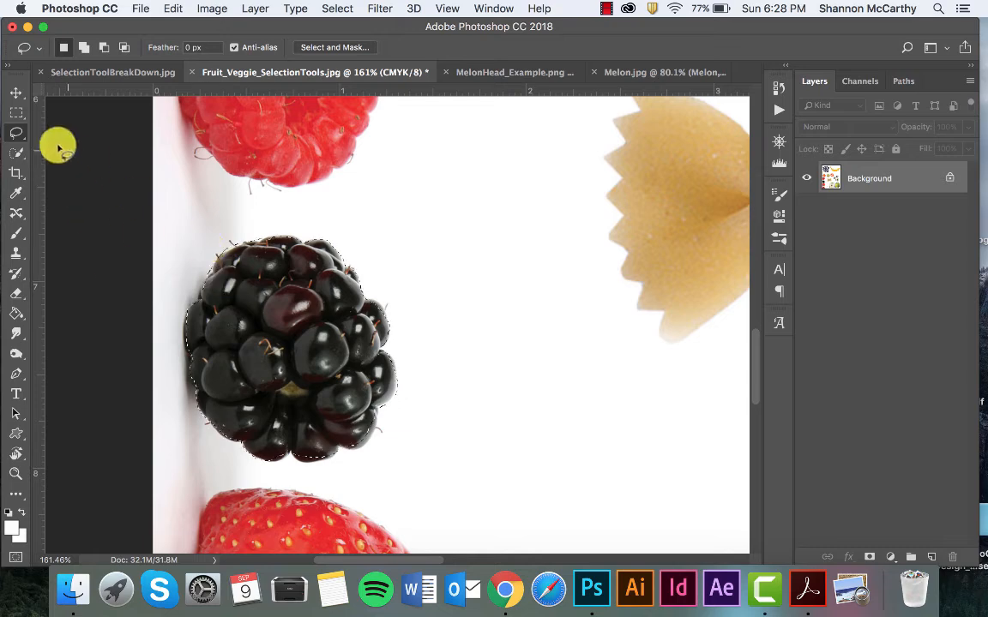
left_click(16, 91)
left_click_drag(313, 315, 510, 193)
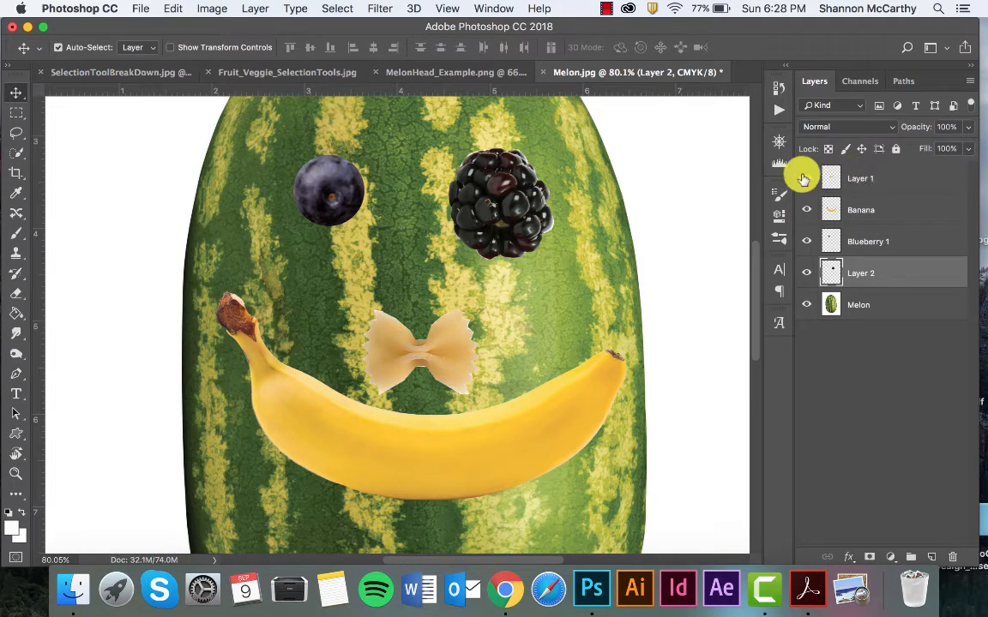
Rename the bow-tie pasta layer "Noodle nose" and the blackberry's layer "blackberry"
double_click(860, 178)
type("Noodle nose")
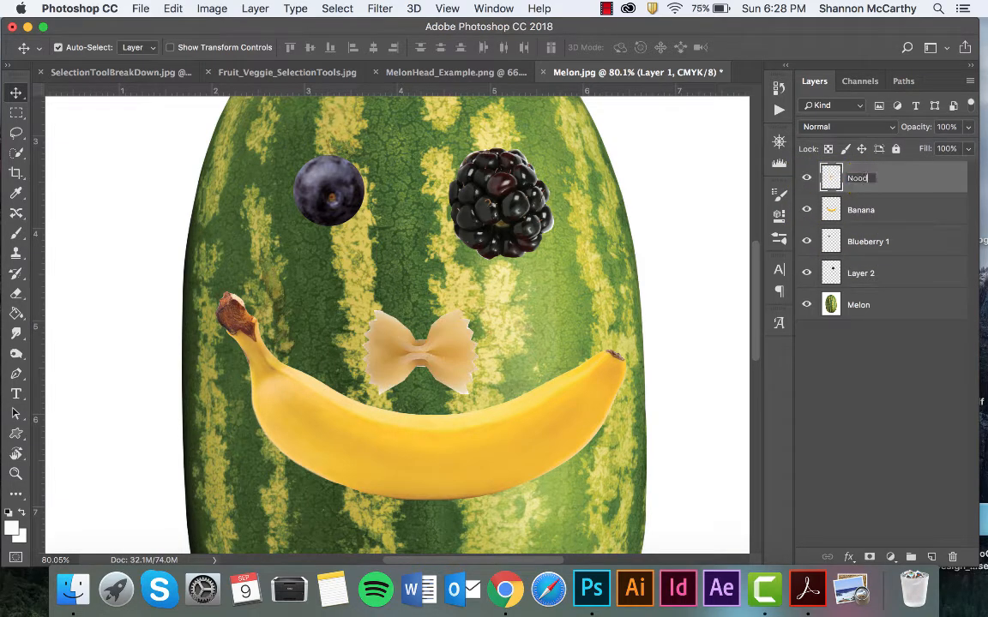
key("Return")
double_click(877, 273)
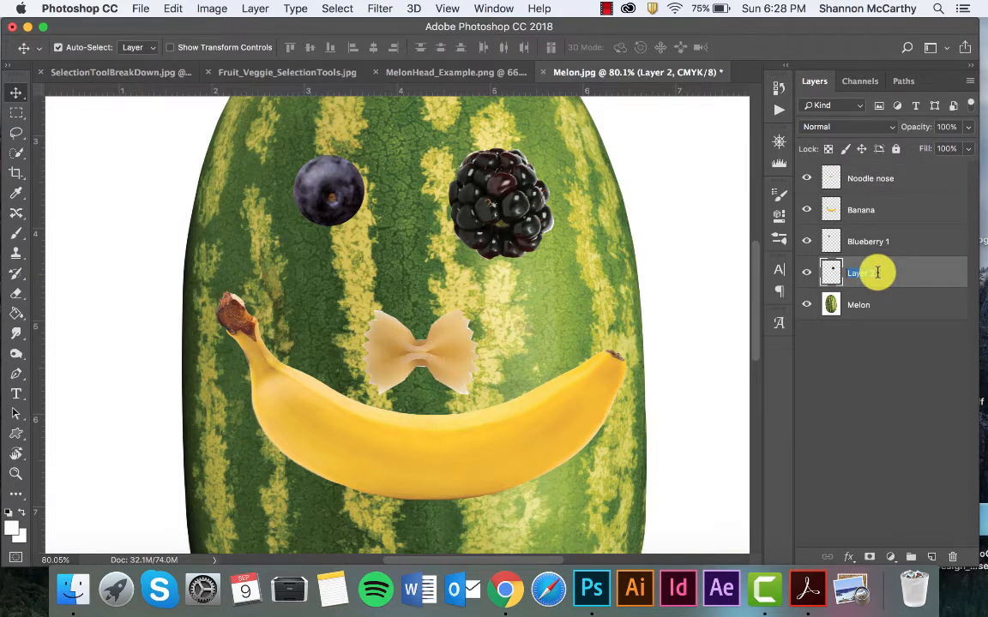
type("blackberr")
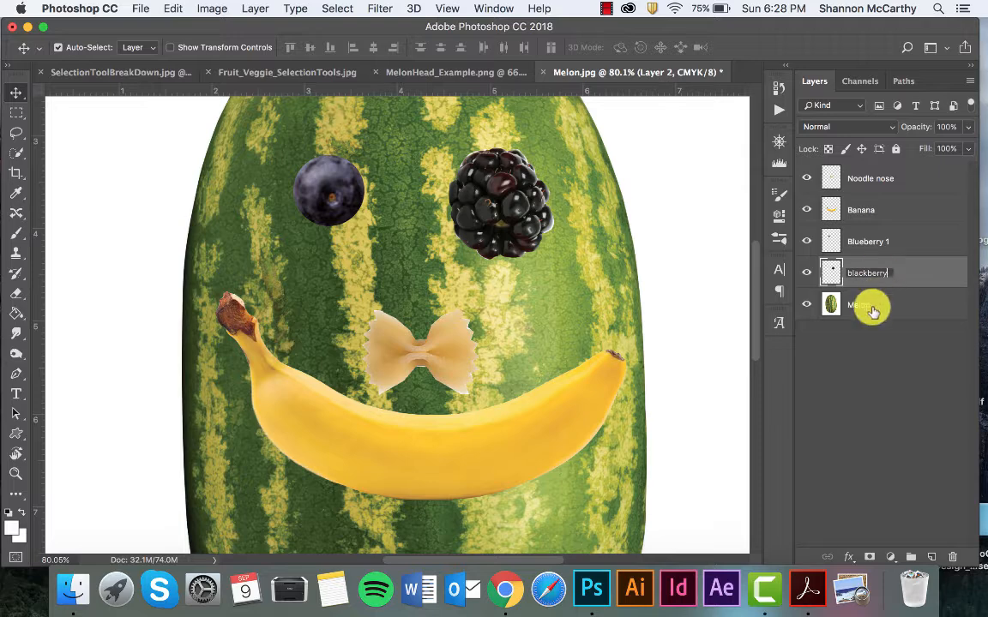
type("y")
key("Return")
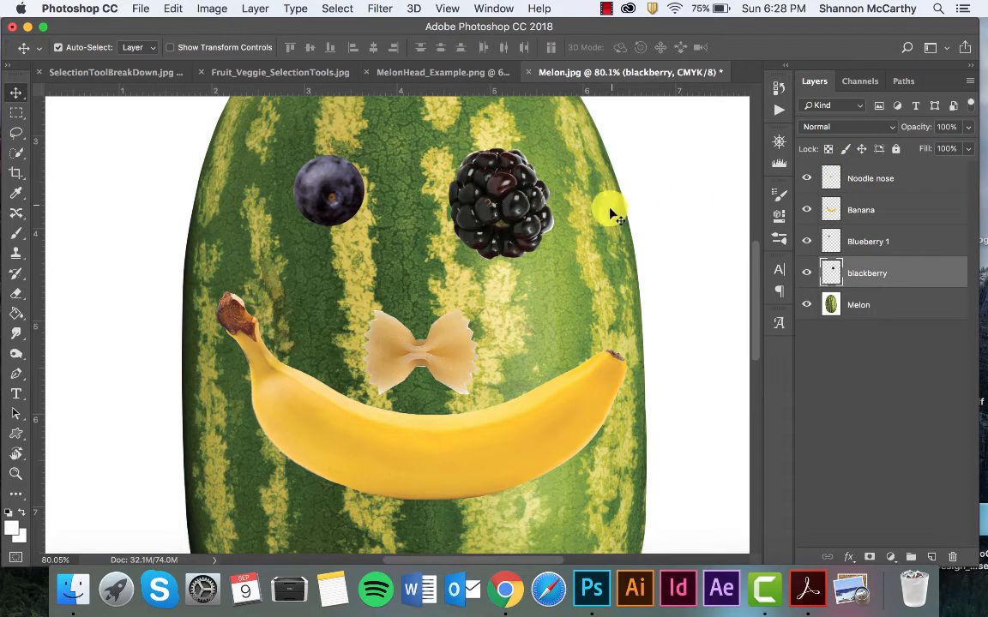
Move the blackberry layer beneath the Melon layer, and return Melon to the bottom of the stack
scroll(515, 322, "down", 3)
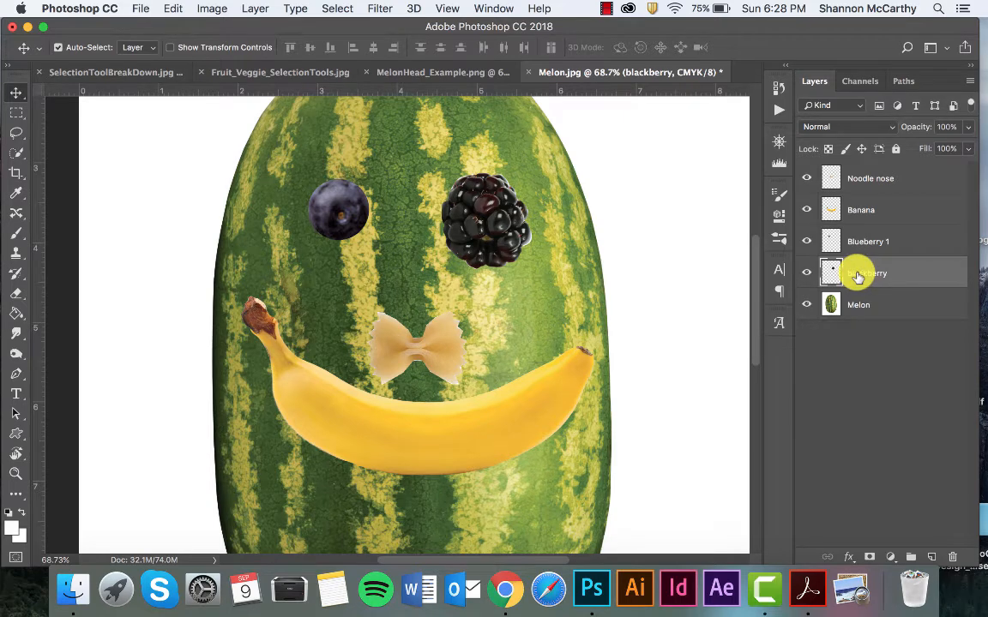
left_click_drag(857, 276, 862, 322)
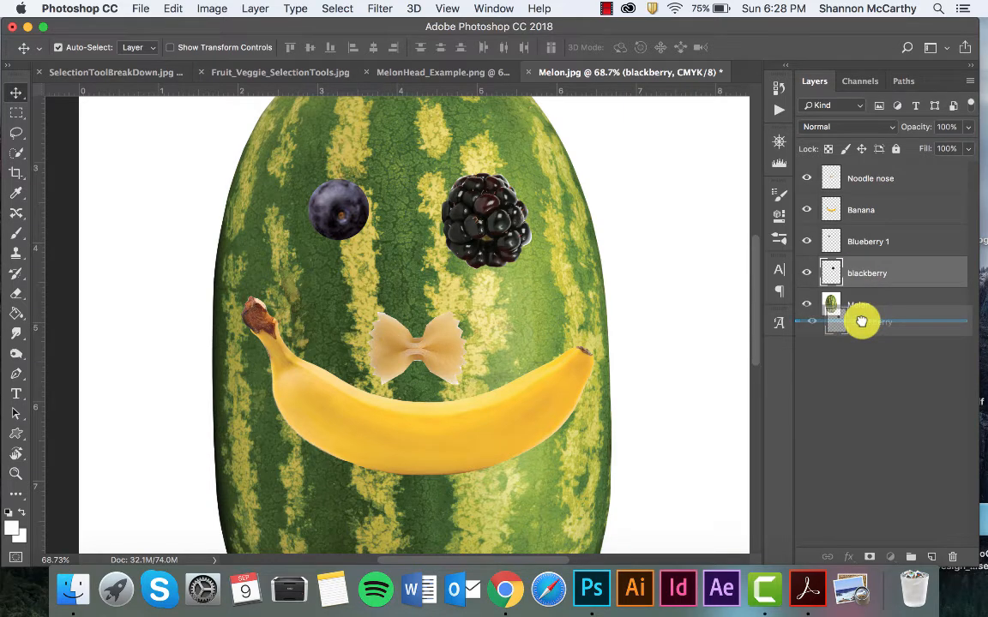
mouse_move(862, 322)
left_mouse_down()
mouse_move(833, 324)
mouse_move(872, 318)
mouse_move(864, 322)
left_mouse_up()
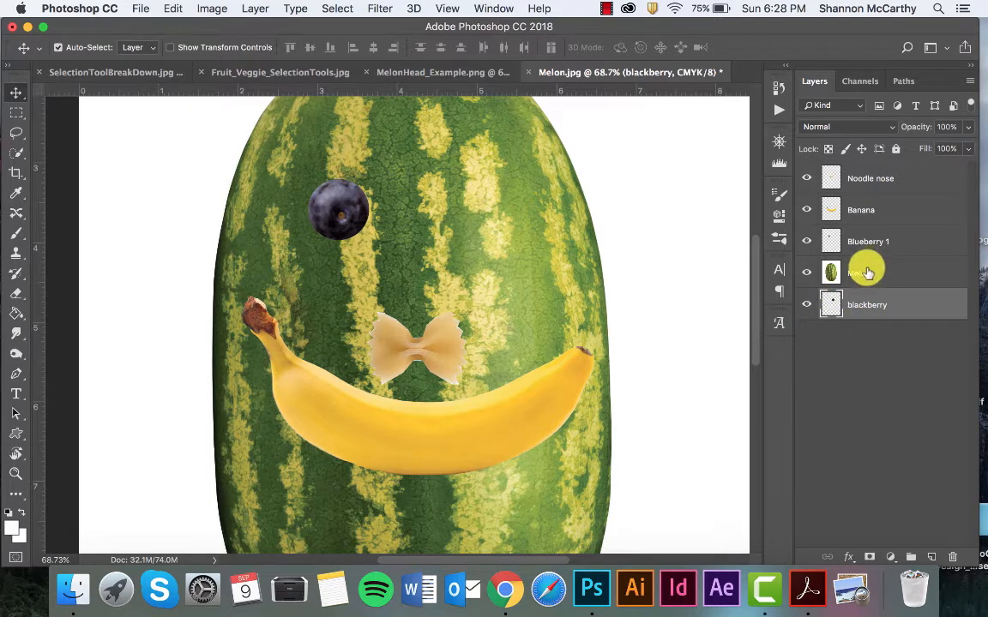
left_click_drag(868, 273, 864, 316)
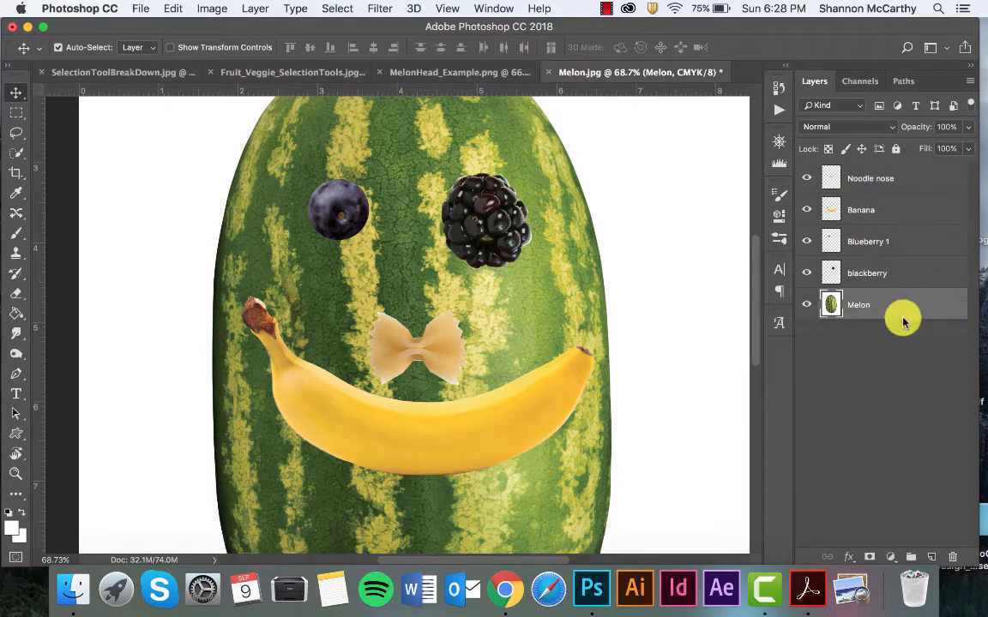
Move the blackberry to the melon's lower-left edge and bring its layer to the top of the stack
scroll(463, 232, "down", 5)
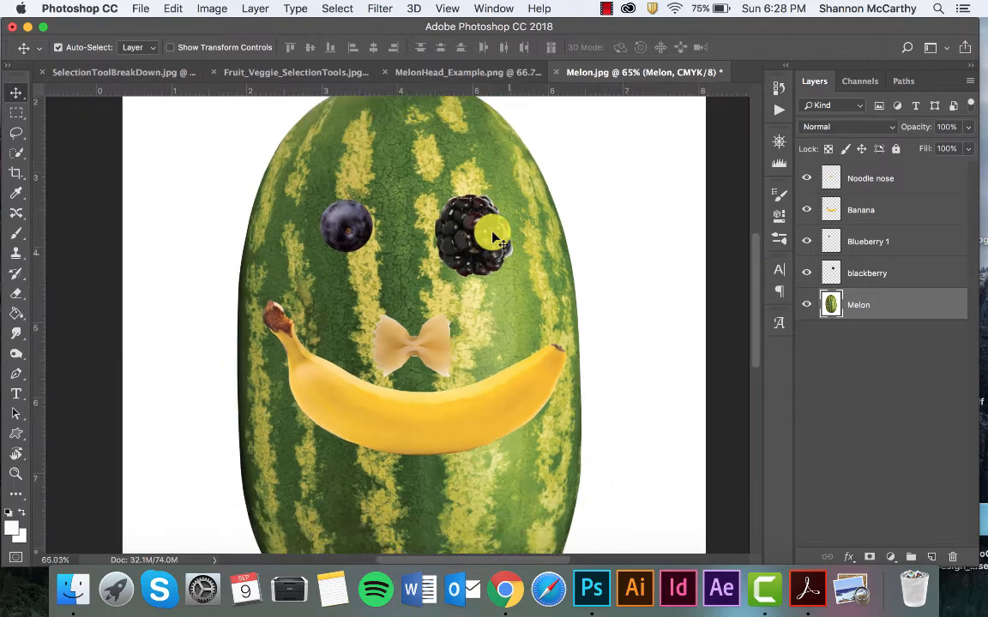
scroll(461, 244, "down", 2)
scroll(454, 261, "down", 4)
scroll(455, 261, "left", 3)
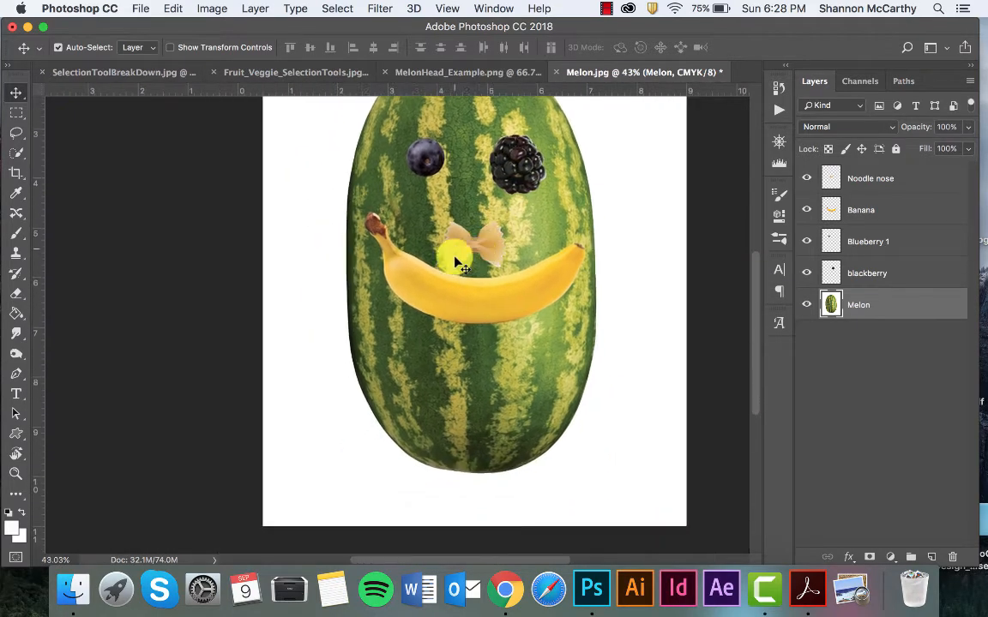
left_click_drag(505, 161, 488, 190)
left_click_drag(421, 294, 373, 394)
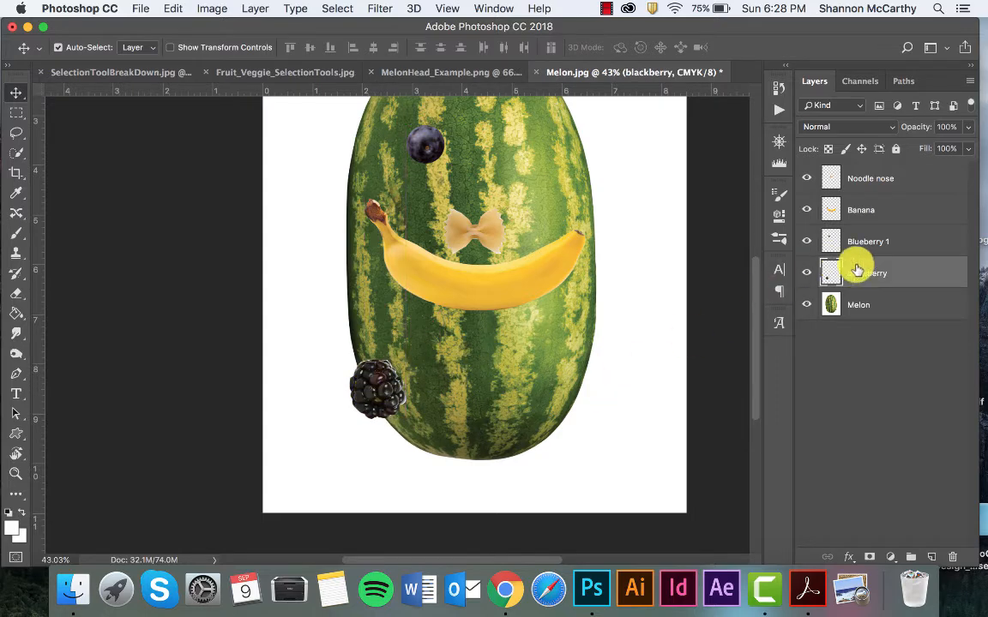
left_click_drag(860, 271, 854, 170)
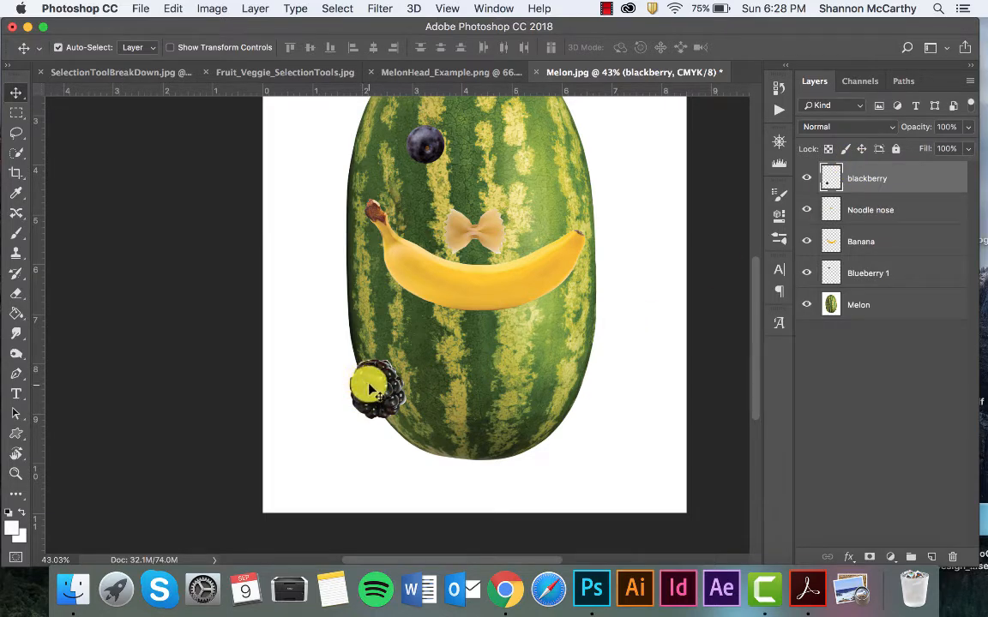
Duplicate the blackberry twice, placing the copies along the melon's lower-left edge and rotating the second copy
left_click_drag(371, 390, 411, 439)
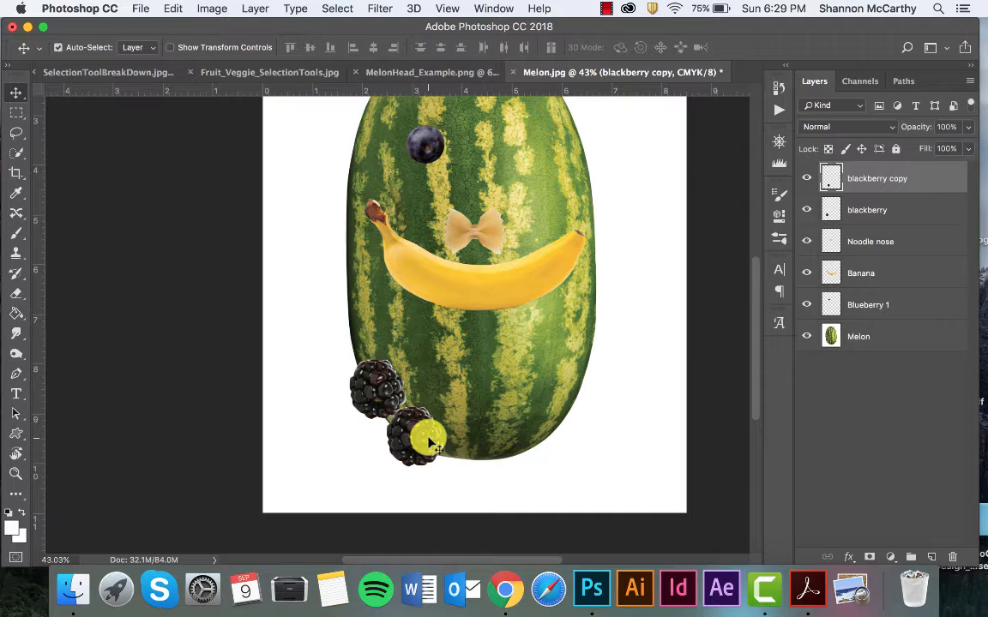
left_click_drag(431, 443, 414, 431)
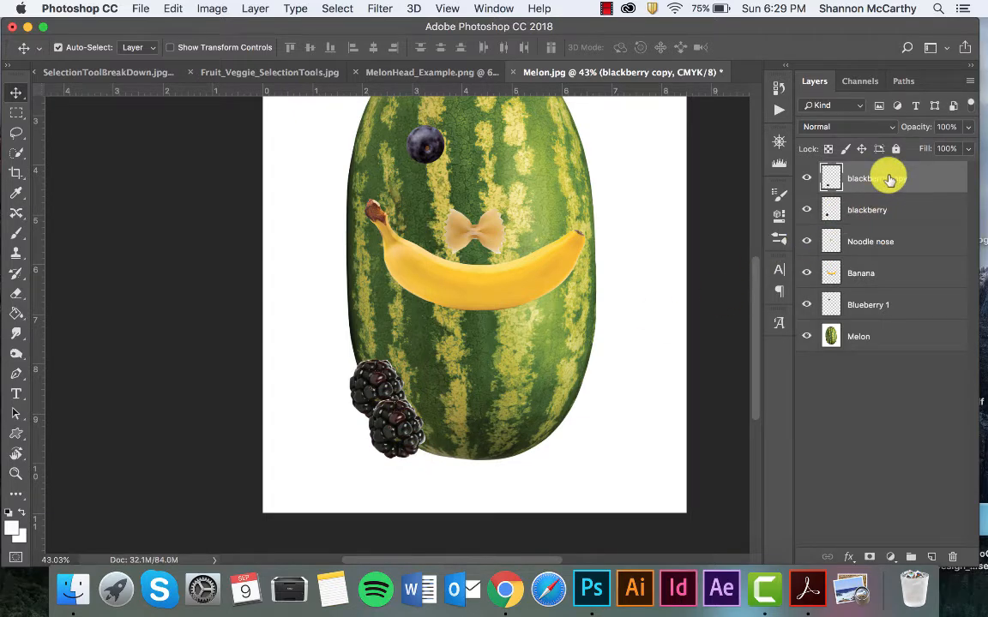
key("super+j")
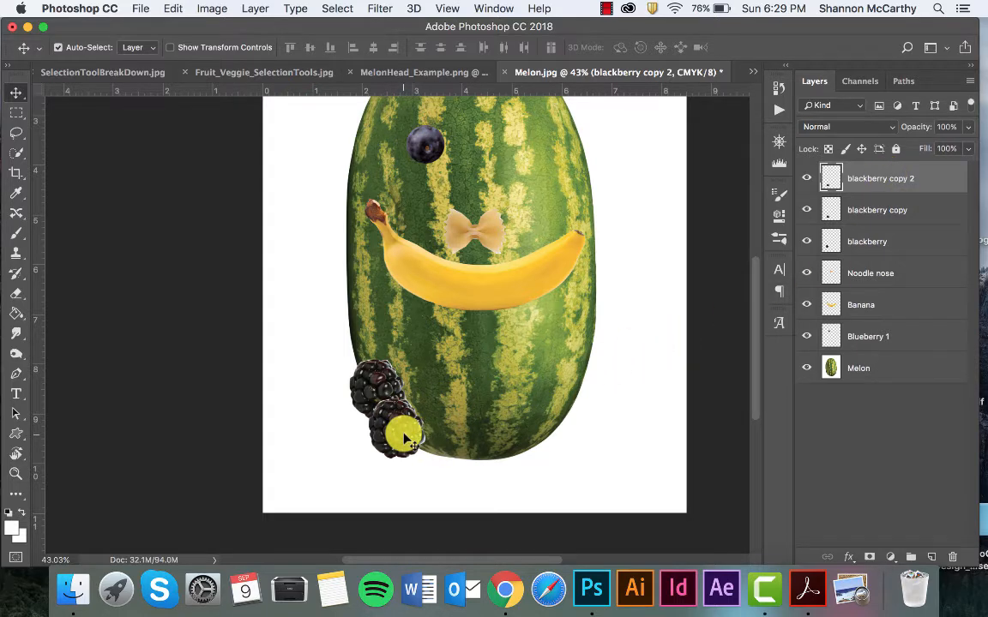
left_click_drag(404, 438, 447, 427)
key("super+t")
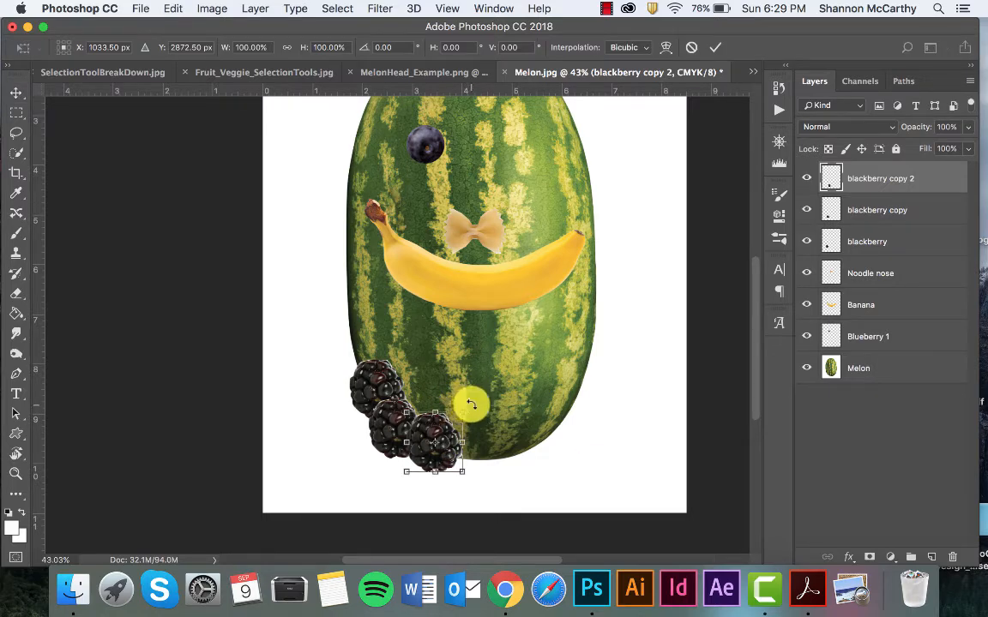
left_click_drag(471, 404, 522, 400)
key("Return")
Add two more blackberry copies along the melon's bottom edge, continuing the beard toward the right
key("super+t")
key("Return")
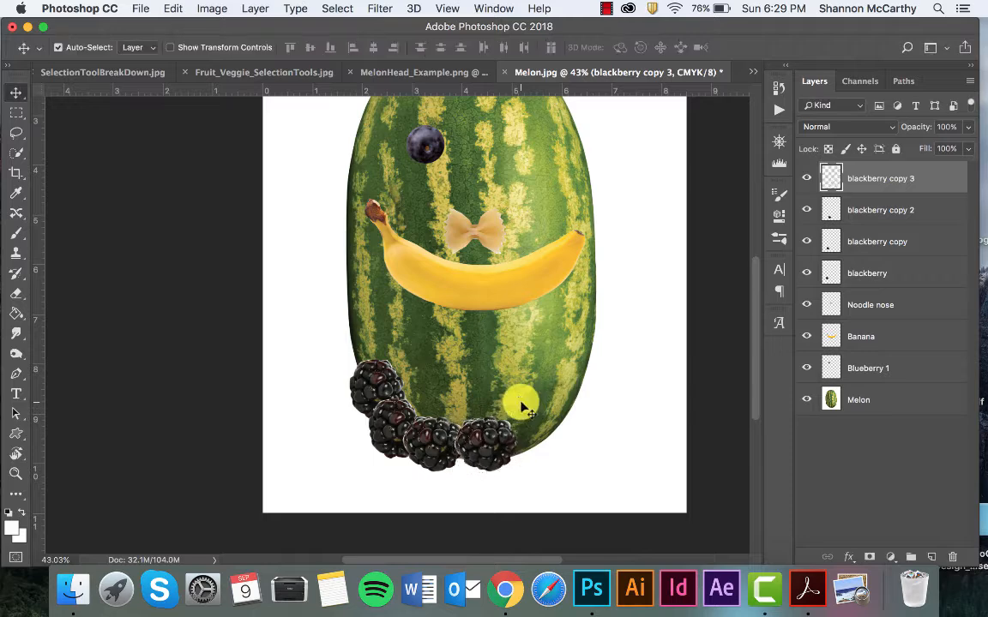
left_click_drag(487, 434, 560, 379)
key("super+z")
key("super+t")
key("super+z")
key("Return")
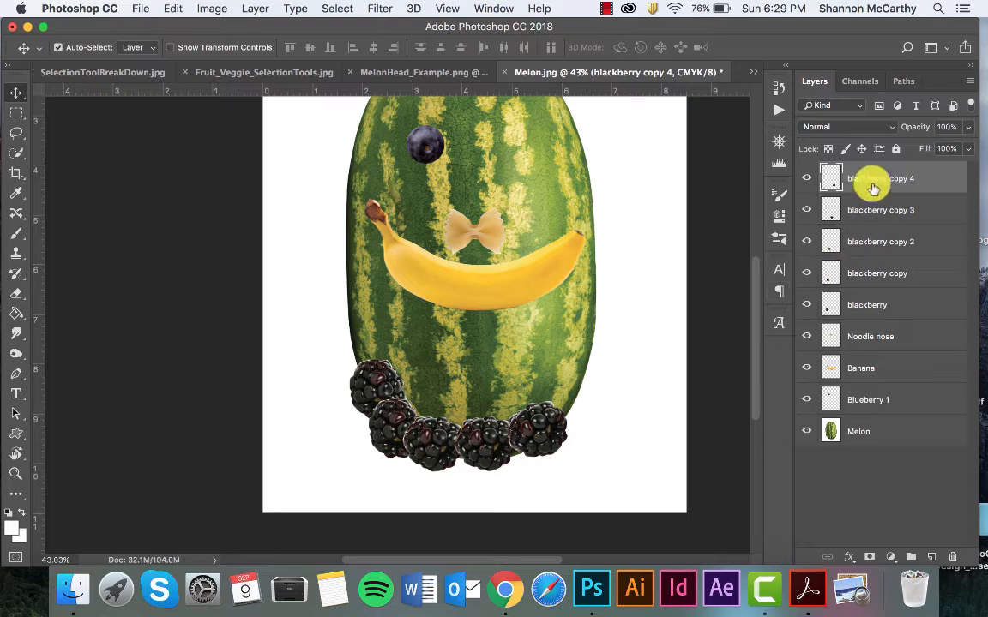
Duplicate the last blackberry, rotate the copy about -29 degrees and place it on the melon's lower-right edge
left_click_drag(873, 183, 931, 557)
left_click_drag(529, 441, 574, 399)
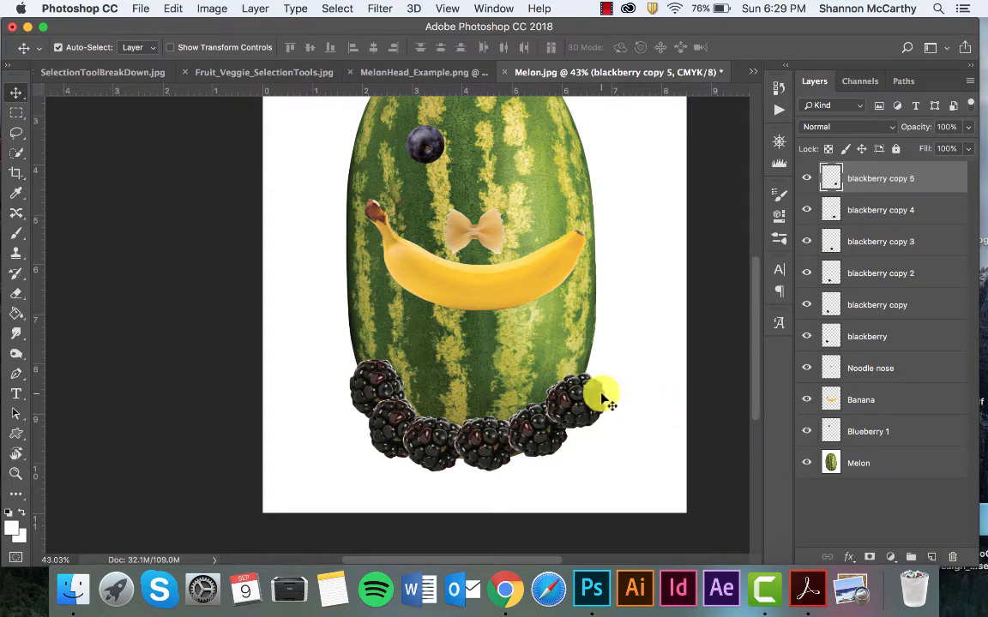
key("super+t")
left_click_drag(607, 361, 587, 342)
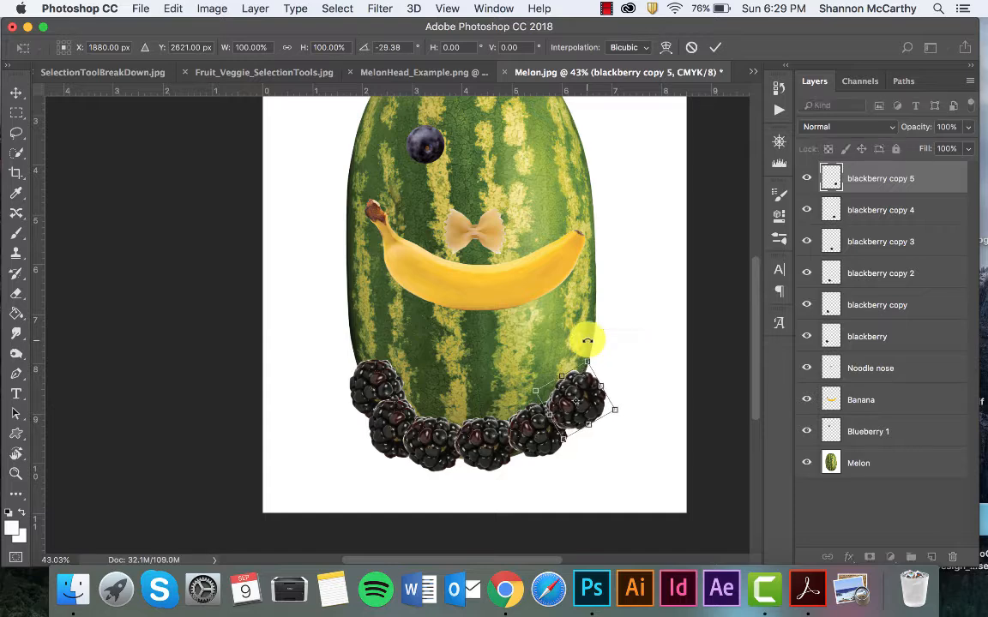
key("Return")
left_click_drag(572, 395, 572, 373)
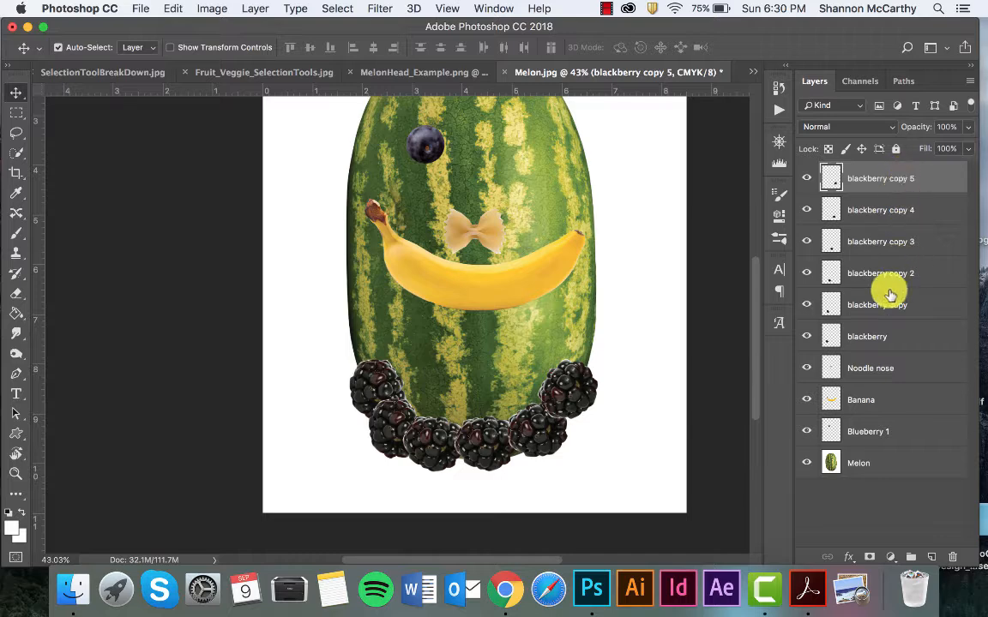
Group the six blackberry layers into a group named "Blackberries"
left_click(881, 338, "shift")
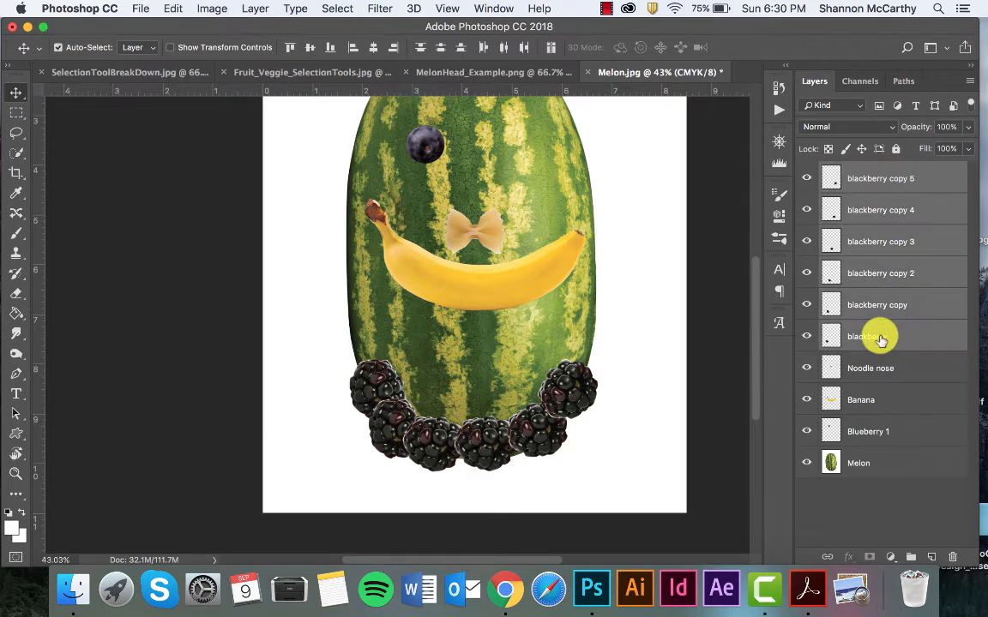
right_click(925, 307)
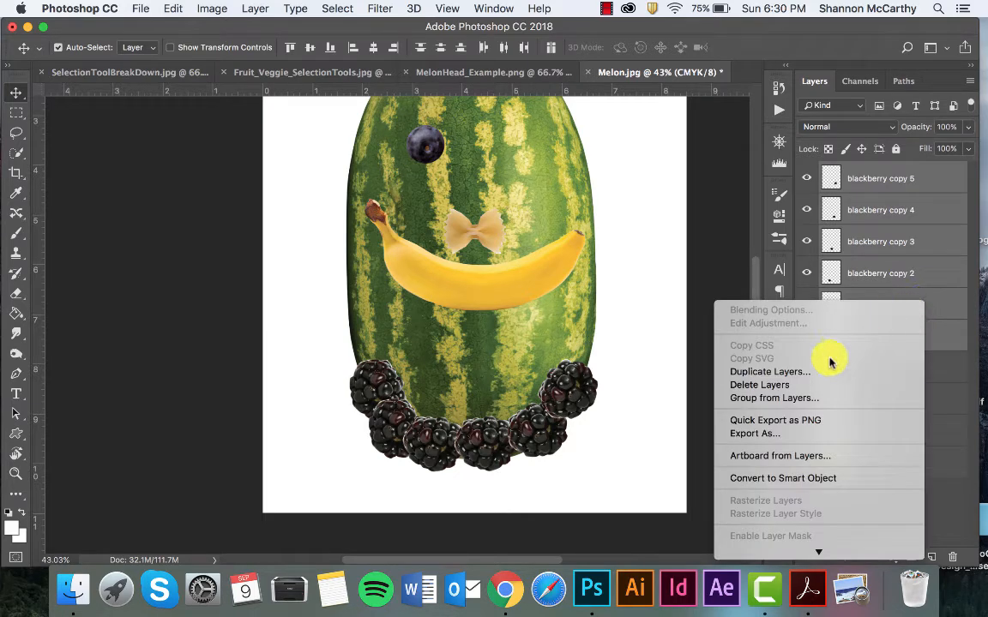
left_click(799, 401)
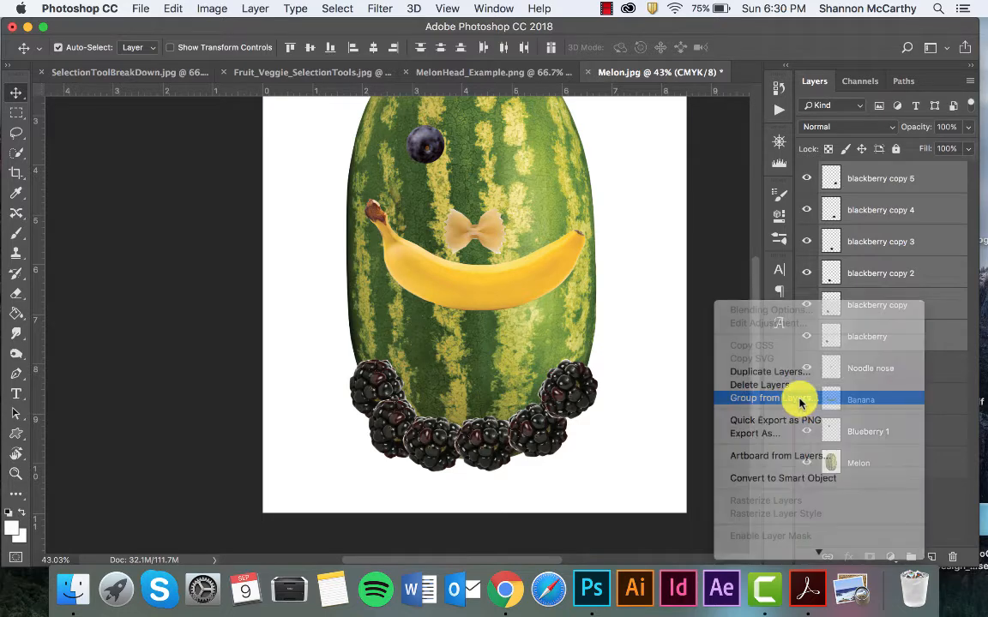
type("B")
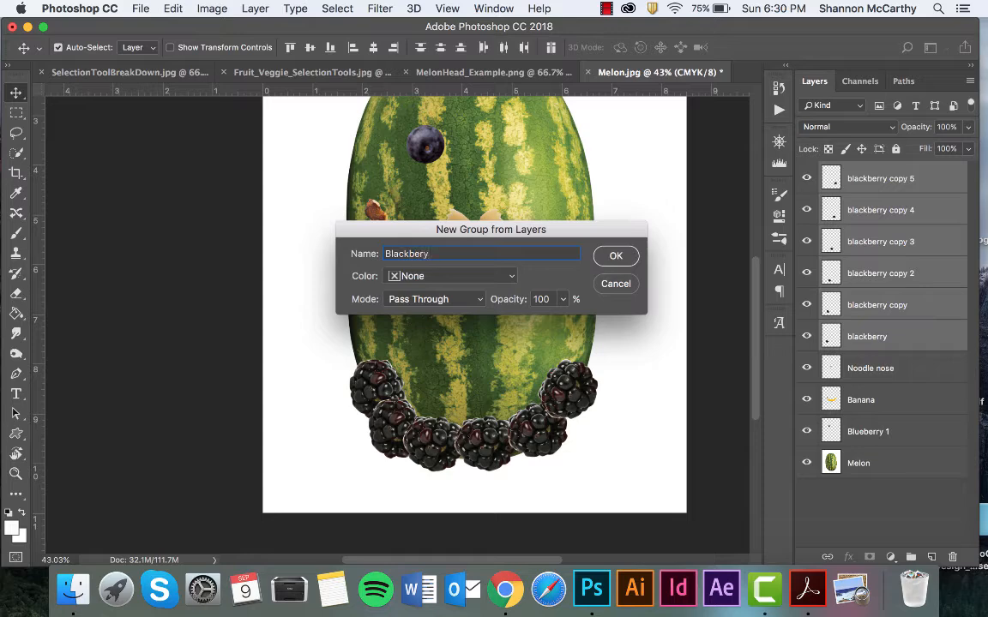
type("lackberries")
left_click(615, 255)
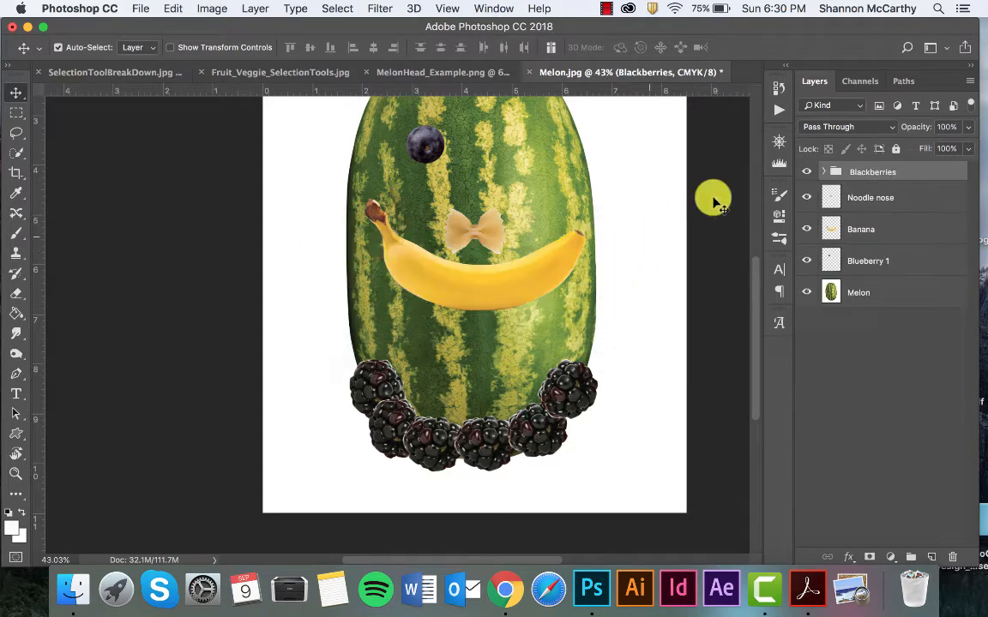
Toggle the visibility of the Blackberries group to compare the melon with and without the beard
left_click(807, 173)
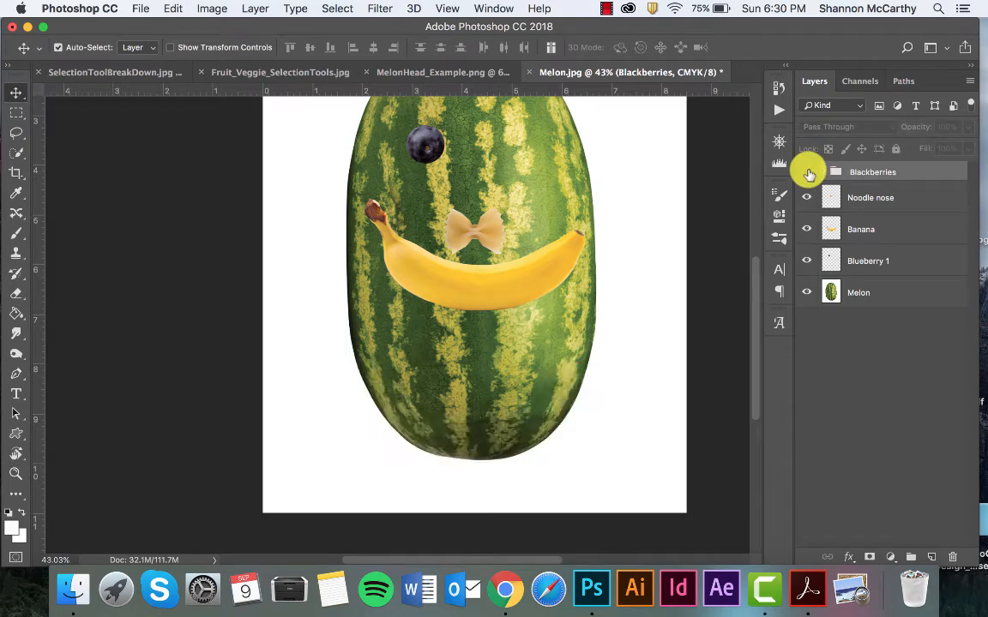
left_click(807, 172)
left_click(807, 173)
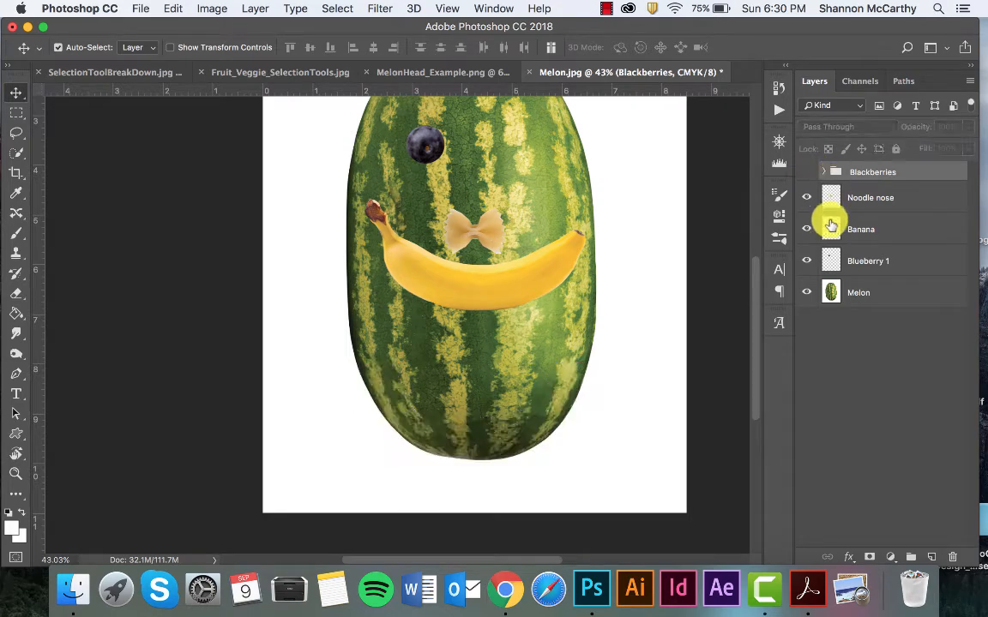
left_click(807, 171)
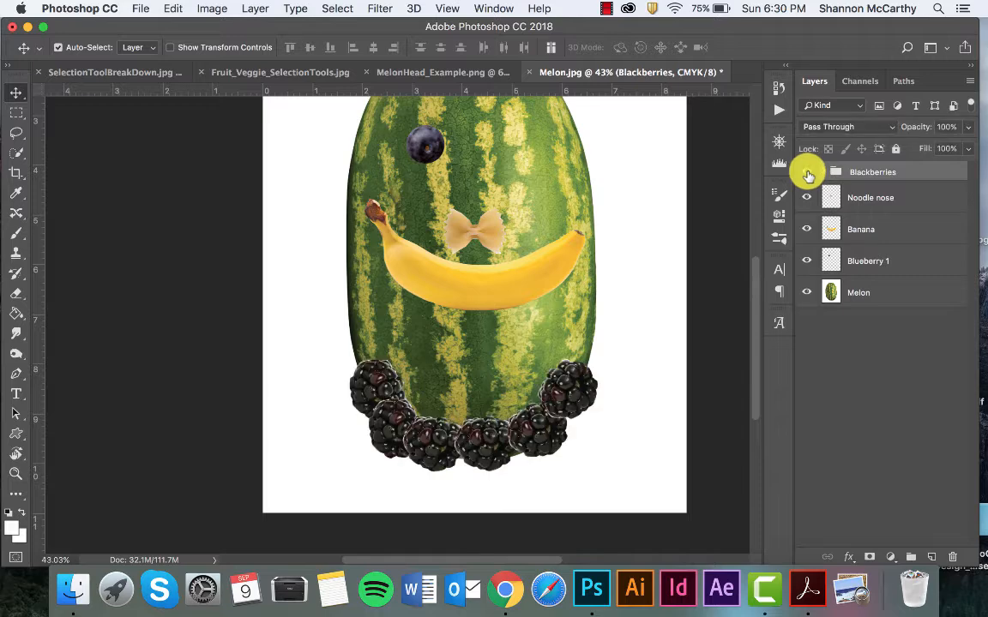
left_click(807, 172)
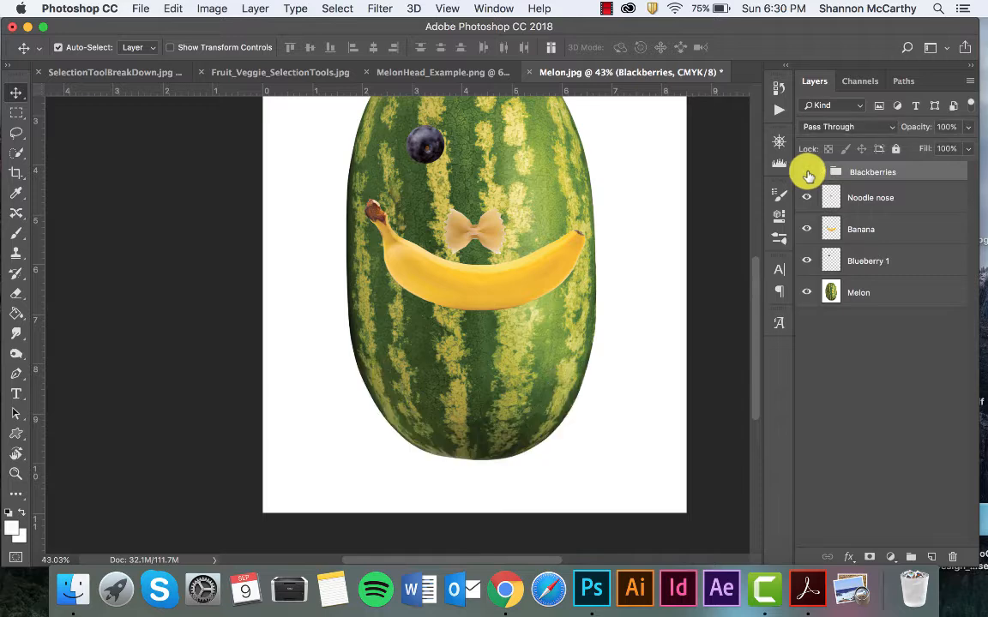
In Fruit_Veggie_SelectionTools.jpg, set the Quick Selection brush size to 69 px for selecting the cherry
left_click(282, 74)
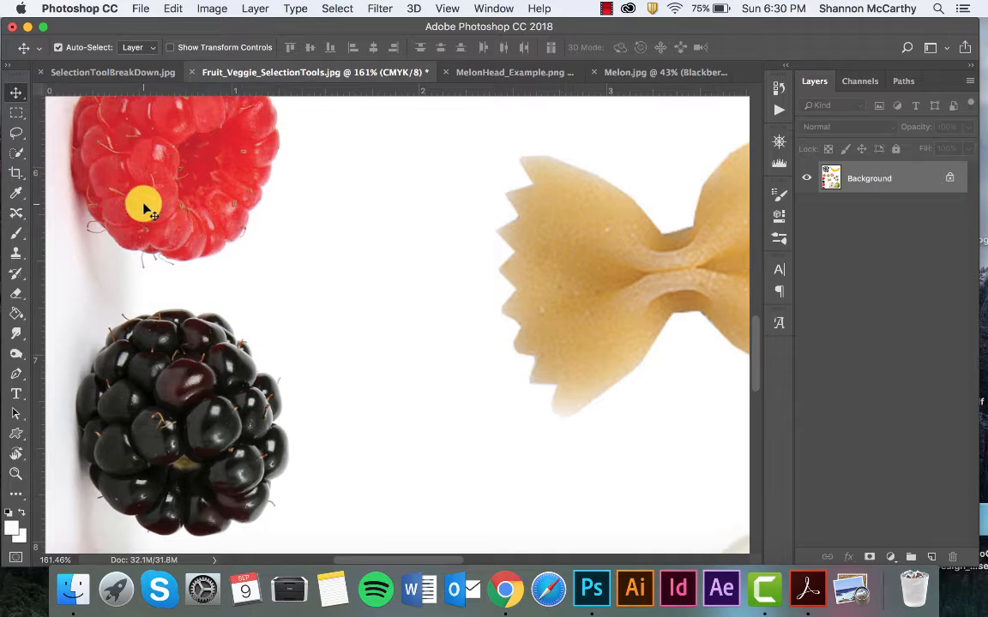
key("super+minus")
scroll(254, 210, "down", 5)
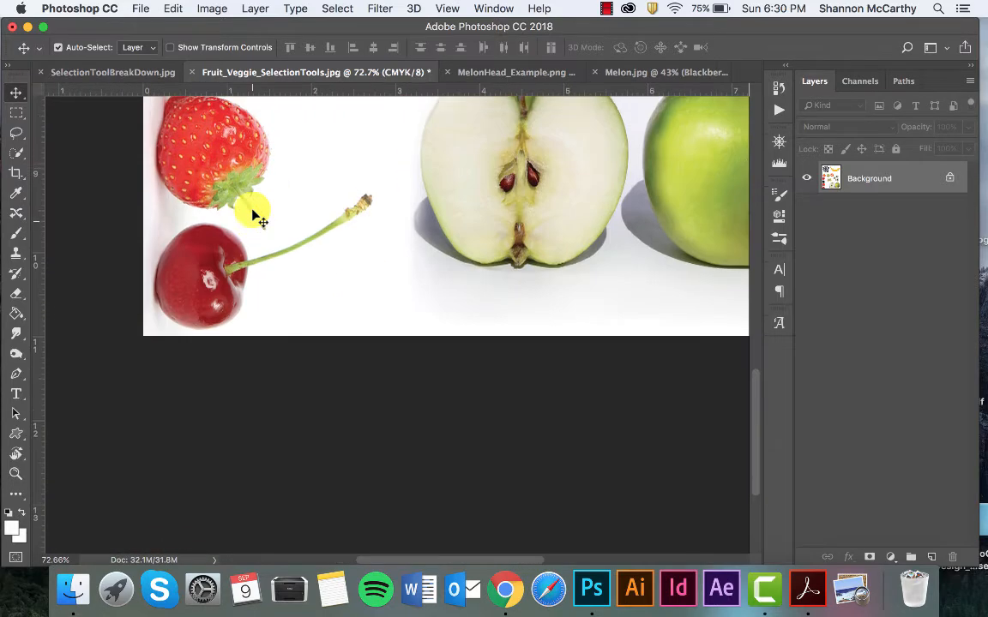
scroll(254, 210, "left", 1)
scroll(262, 240, "up", 3)
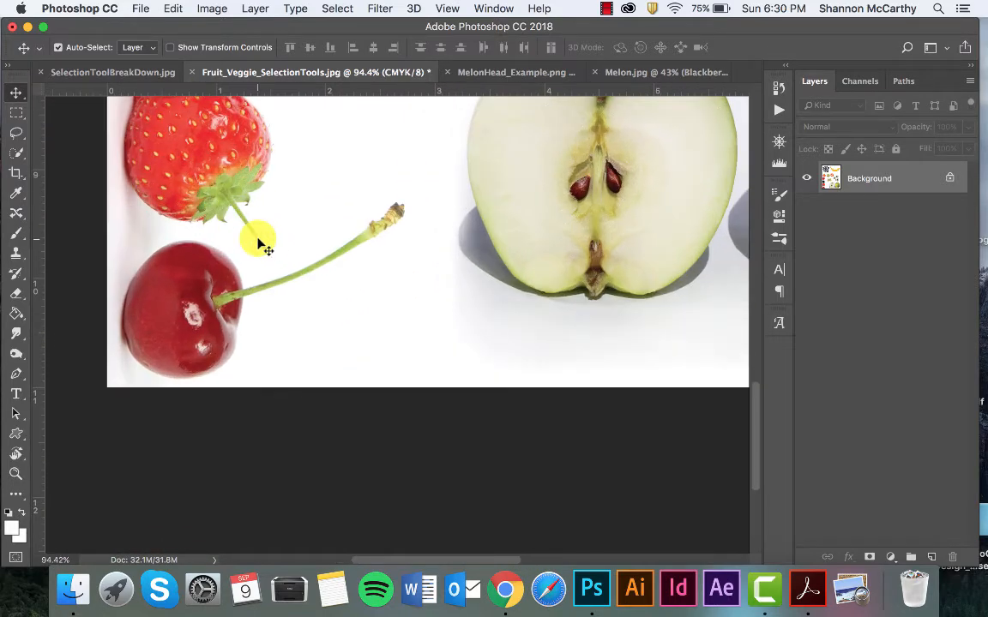
scroll(262, 243, "up", 2)
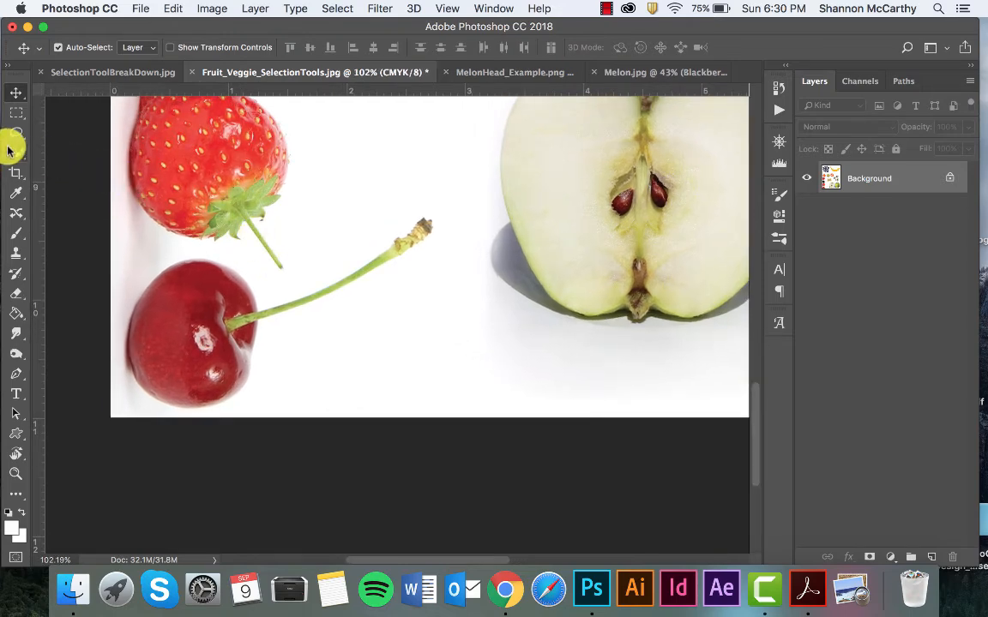
left_click(15, 154)
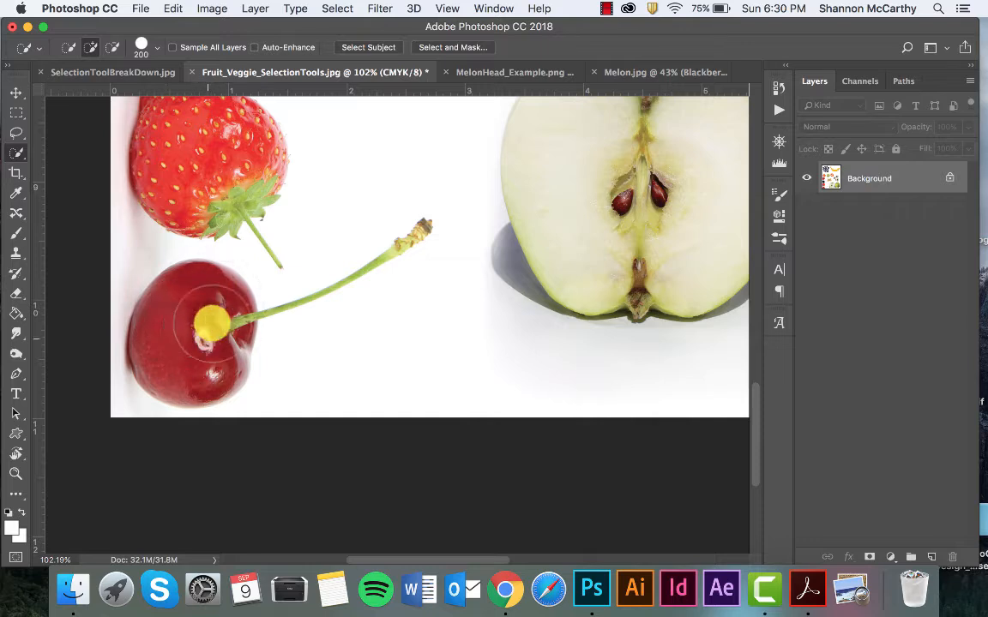
left_click(156, 49)
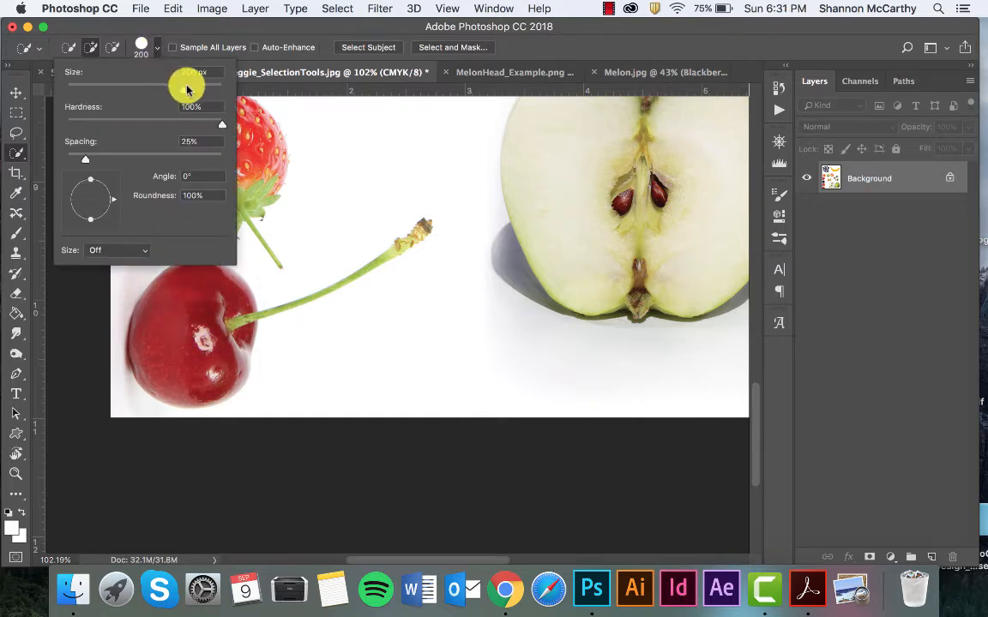
left_click_drag(184, 89, 117, 85)
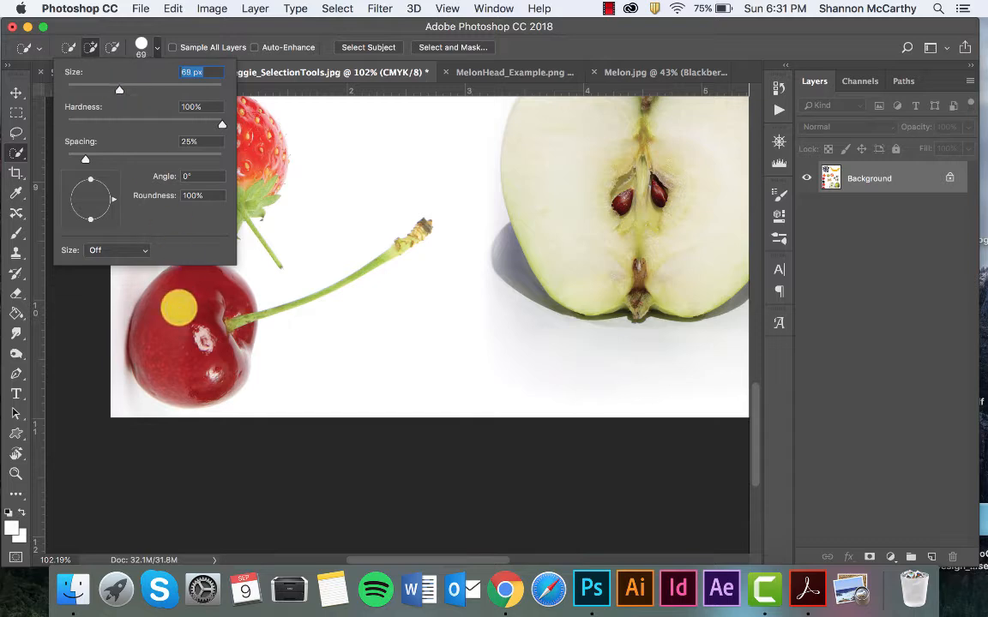
Clear the first trial selection, adjust the brush to 70 px and make a new quick selection over the cherry
left_click_drag(176, 305, 199, 311)
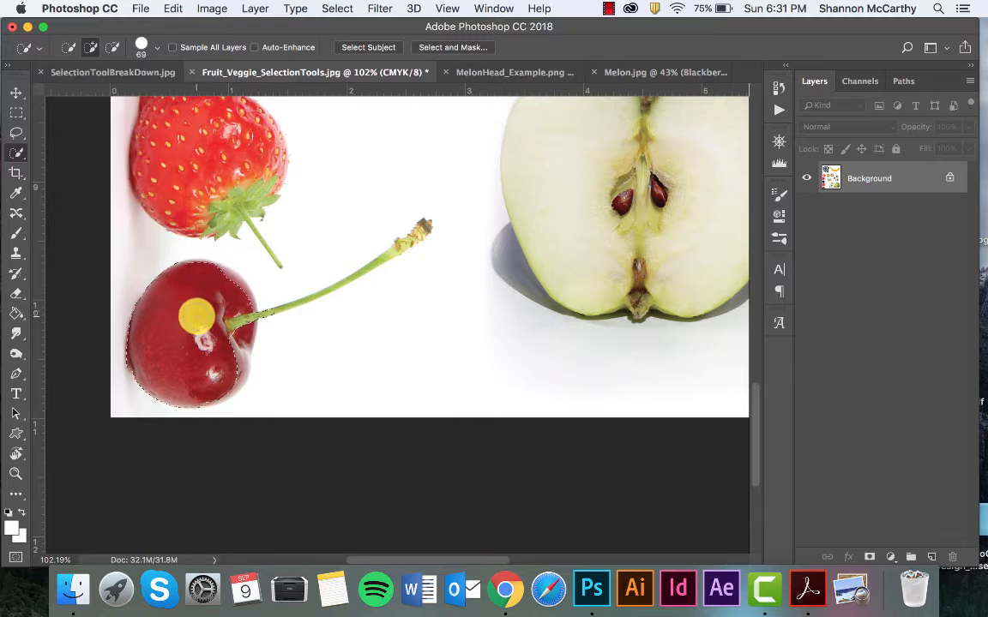
key("super+d")
key("bracketright")
key("bracketright")
key("bracketright")
key("bracketright")
key("bracketleft")
key("bracketleft")
key("bracketleft")
key("bracketleft")
key("bracketleft")
mouse_move(196, 316)
left_mouse_down()
mouse_move(162, 349)
mouse_move(145, 333)
mouse_move(179, 286)
mouse_move(218, 285)
mouse_move(233, 298)
mouse_move(218, 370)
mouse_move(225, 387)
mouse_move(215, 392)
mouse_move(194, 389)
mouse_move(176, 336)
mouse_move(175, 275)
mouse_move(222, 279)
mouse_move(243, 304)
left_mouse_up()
Subtract the white background above, beside and below the cherry from the selection
scroll(242, 305, "up", 1)
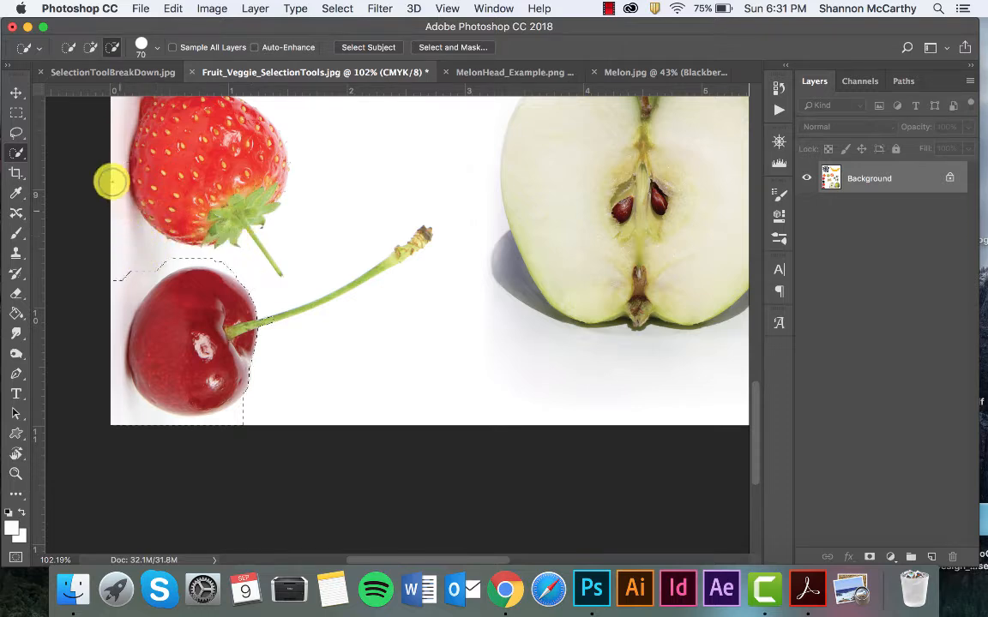
mouse_move(123, 269)
left_mouse_down()
mouse_move(114, 300)
mouse_move(126, 276)
mouse_move(187, 250)
mouse_move(247, 264)
mouse_move(225, 250)
mouse_move(168, 260)
left_mouse_up()
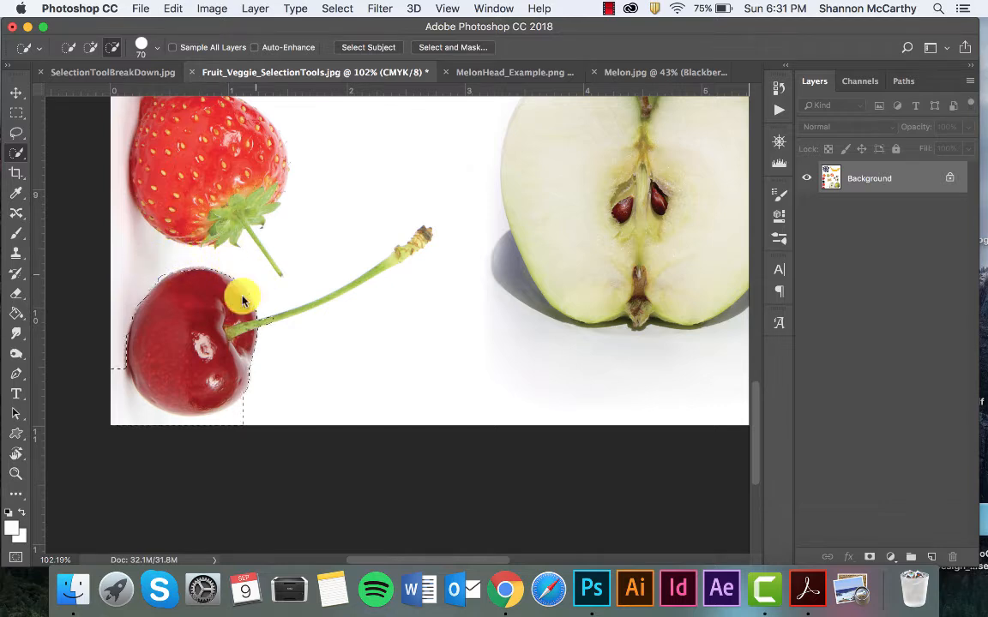
mouse_move(99, 368)
left_mouse_down()
mouse_move(126, 417)
mouse_move(187, 434)
mouse_move(234, 423)
mouse_move(284, 378)
left_mouse_up()
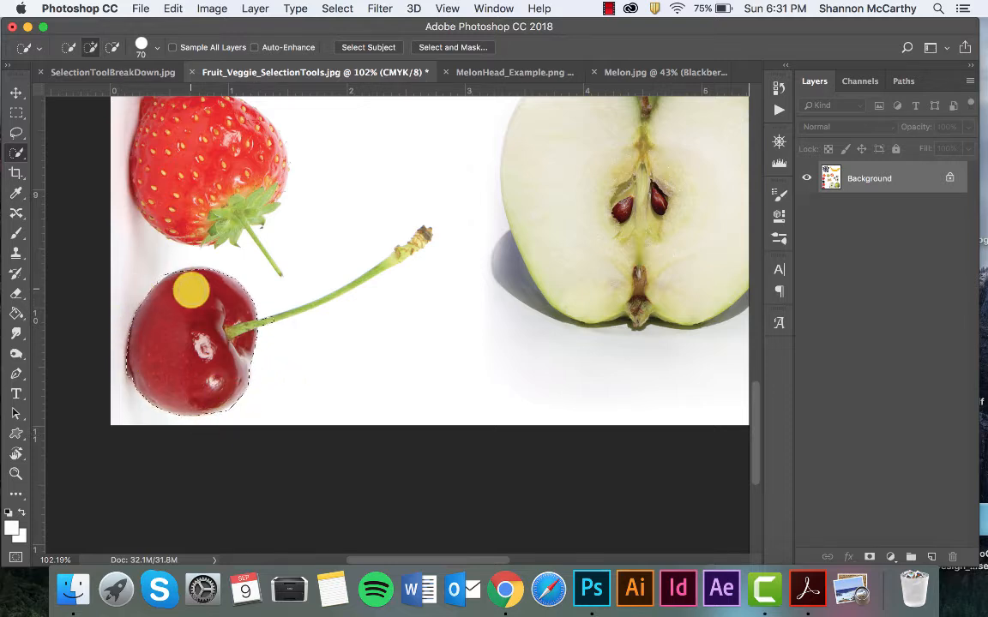
Refine the selection along the cherry's lower and left edges by subtracting leftover background with a 35 px brush
scroll(185, 292, "up", 4)
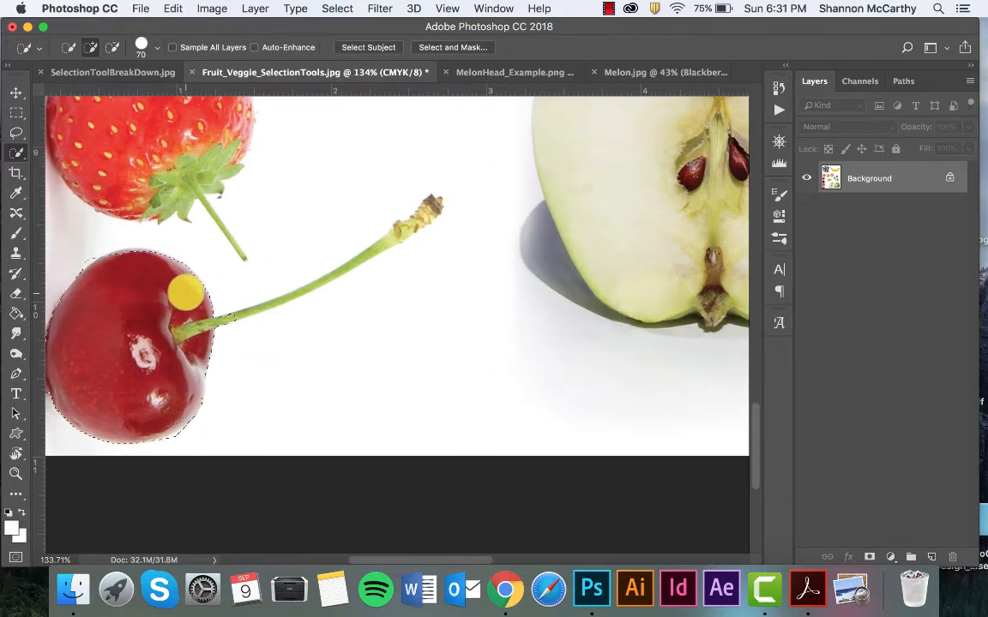
scroll(192, 293, "left", 3)
scroll(192, 293, "up", 3)
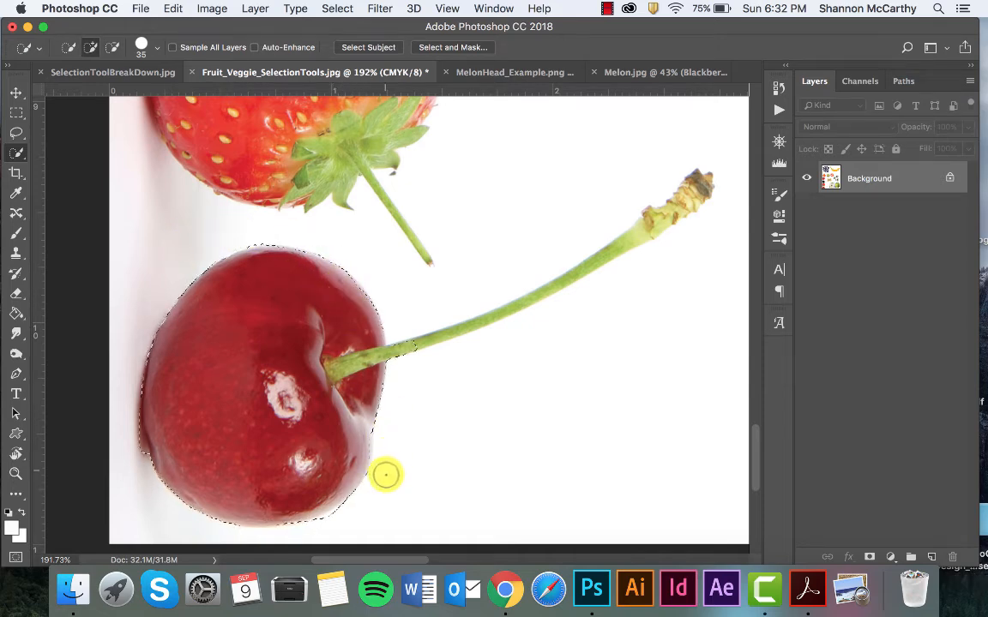
key("alt")
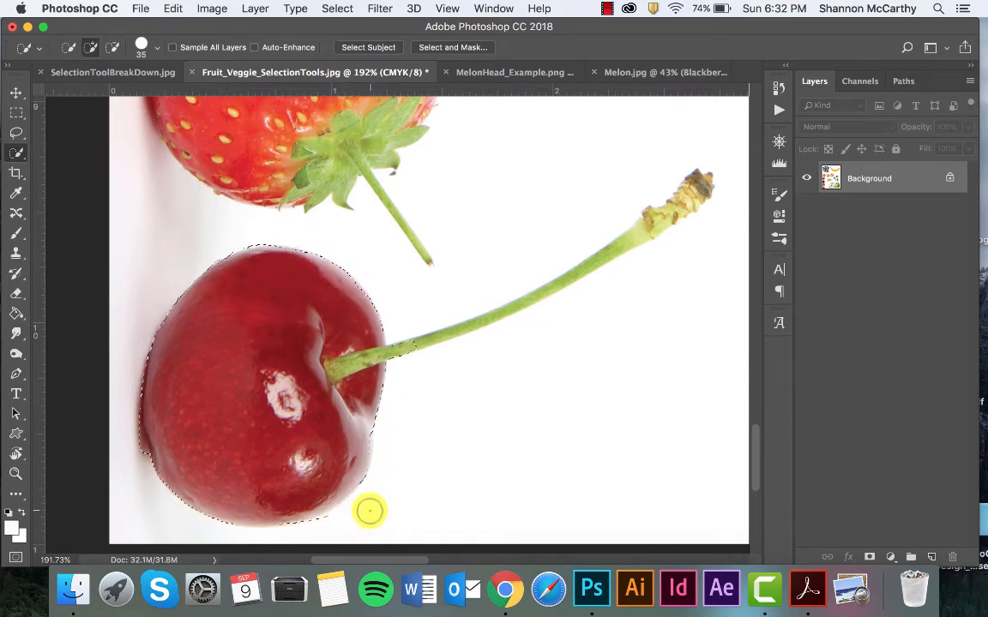
mouse_move(339, 522)
left_mouse_down()
mouse_move(276, 518)
mouse_move(161, 470)
left_mouse_up()
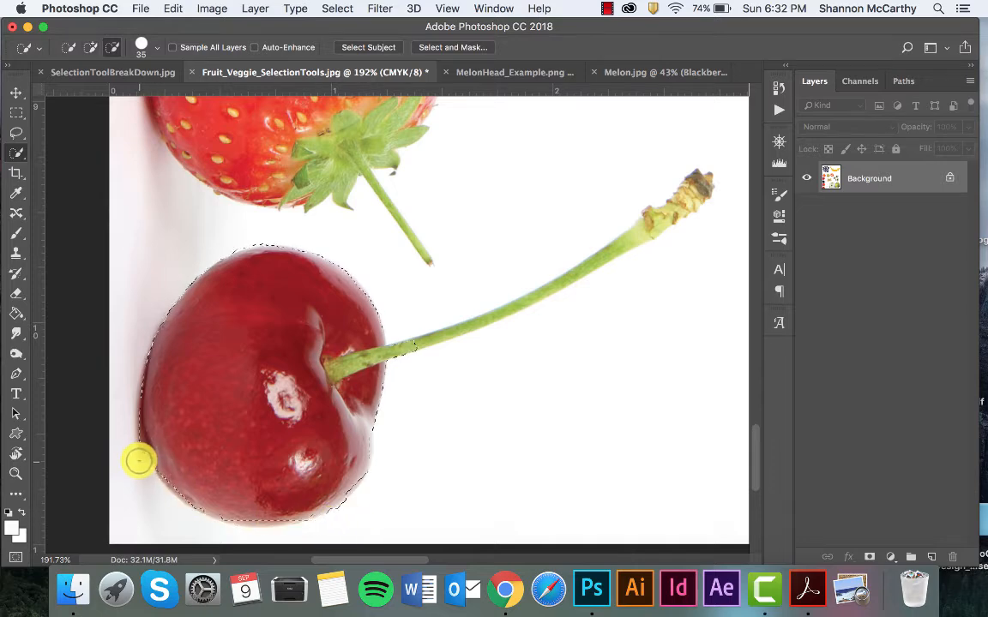
left_click_drag(116, 404, 93, 336)
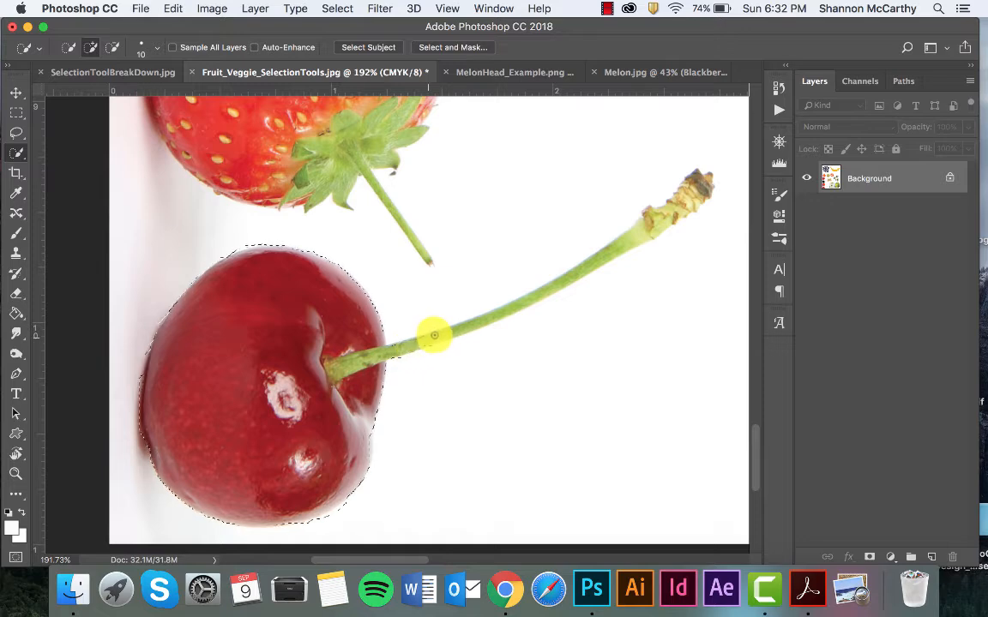
Extend the selection along the cherry's stem with a 10 px brush and subtract the spill beneath the stem
mouse_move(433, 335)
left_mouse_down()
mouse_move(557, 289)
mouse_move(686, 194)
mouse_move(589, 285)
mouse_move(492, 331)
mouse_move(504, 327)
left_mouse_up()
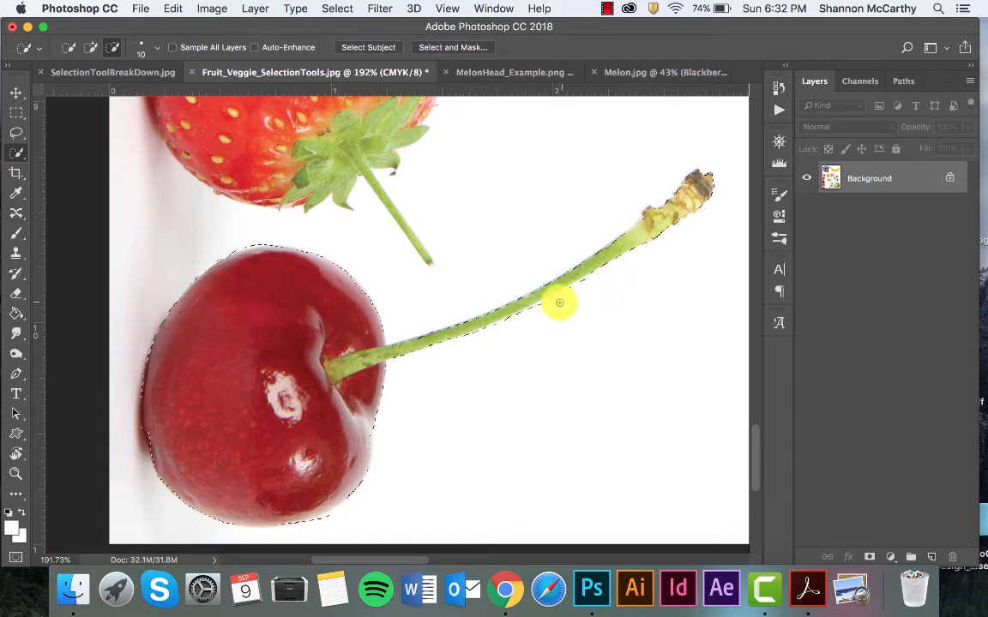
mouse_move(598, 278)
left_mouse_down("alt")
mouse_move(540, 309)
mouse_move(563, 295)
left_mouse_up("alt")
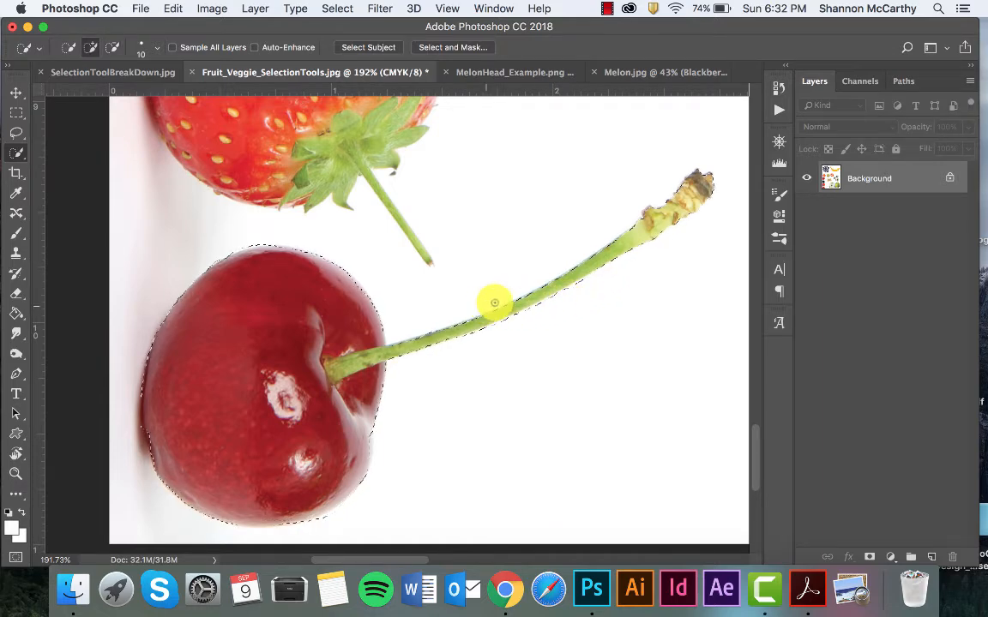
Move the selected cherry into Melon.jpg, placing it on the melon to the right of the blueberry
key("super+0")
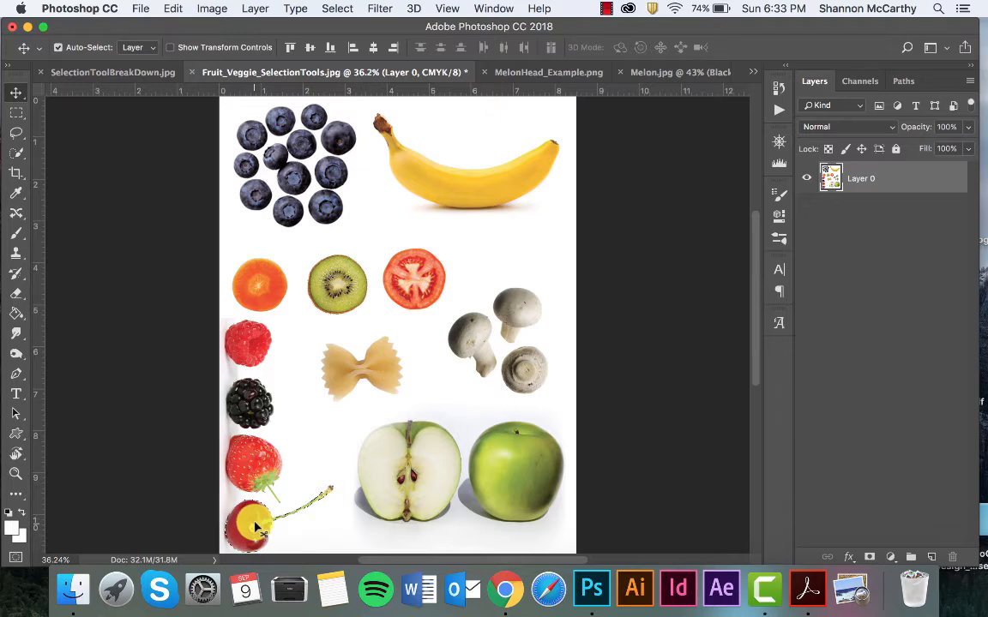
left_click_drag(255, 527, 501, 192)
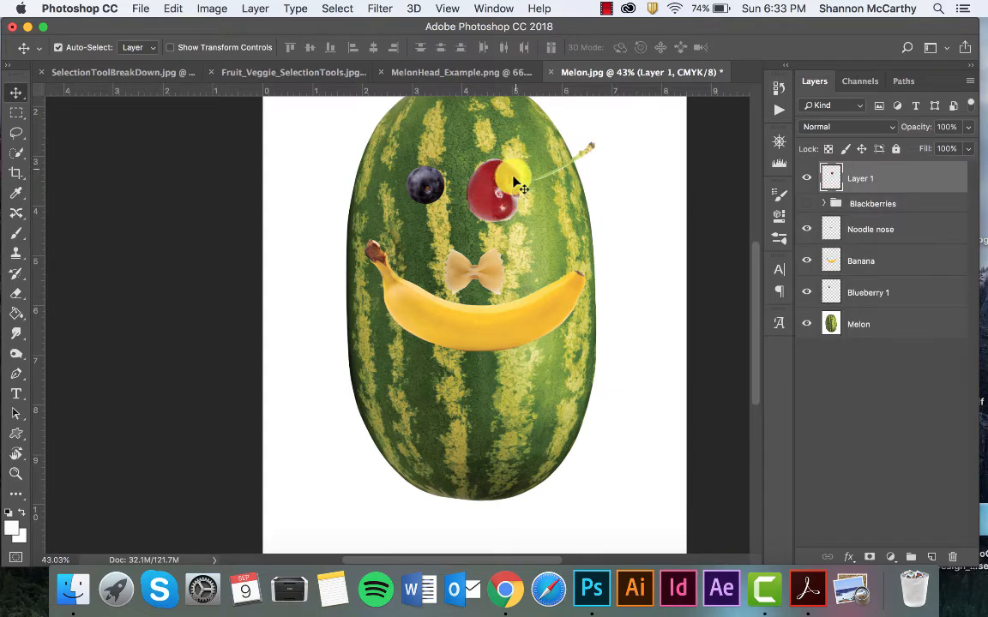
key("super+plus")
scroll(506, 228, "up", 5)
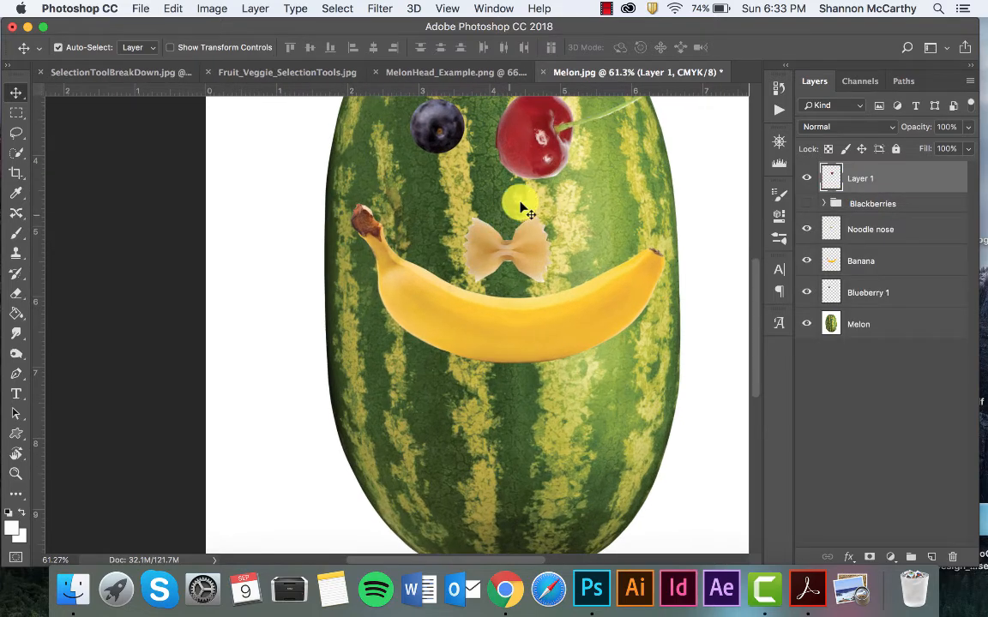
scroll(568, 183, "up", 5)
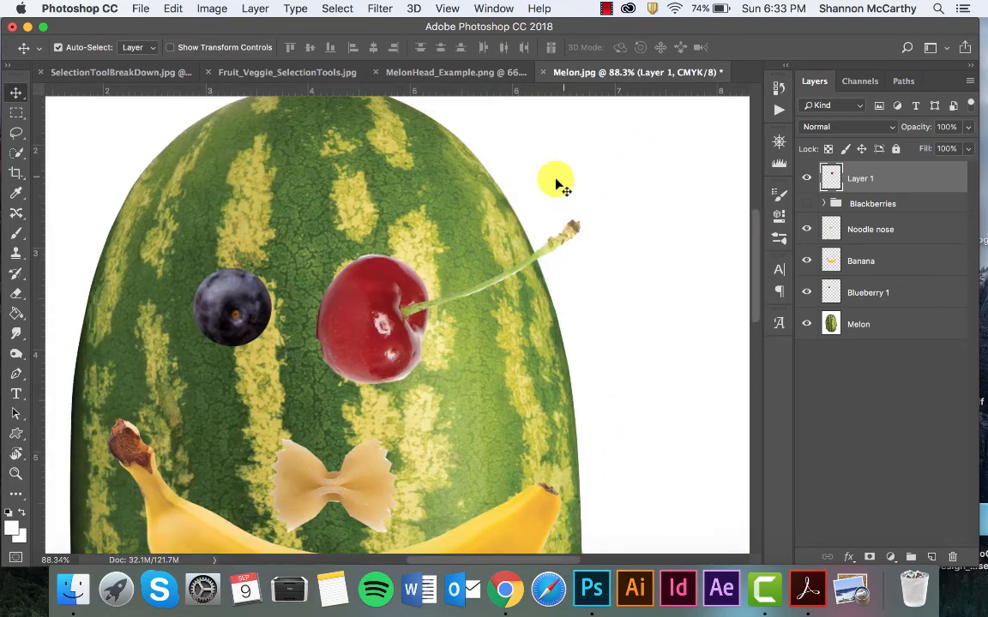
scroll(381, 291, "up", 5)
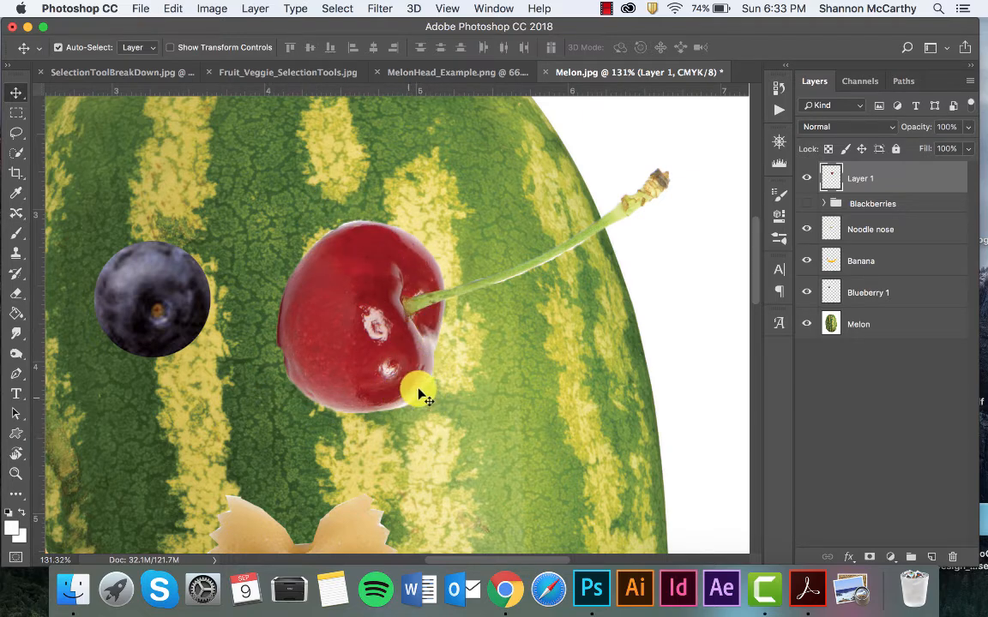
Scale the cherry proportionally to about 48% and place it level with the blueberry as the second eye
key("super+t")
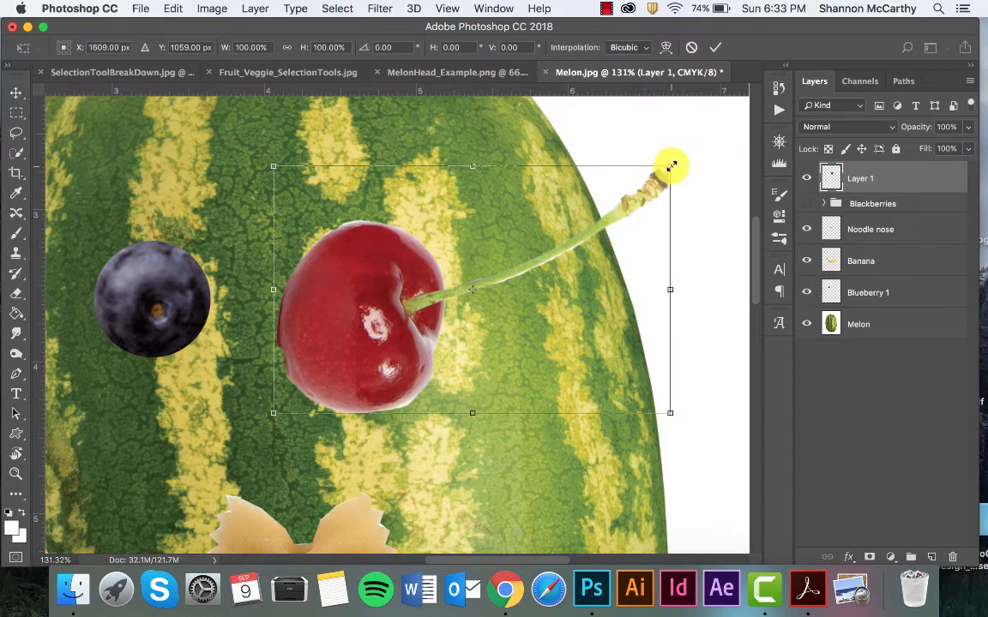
left_click_drag(670, 165, 463, 295)
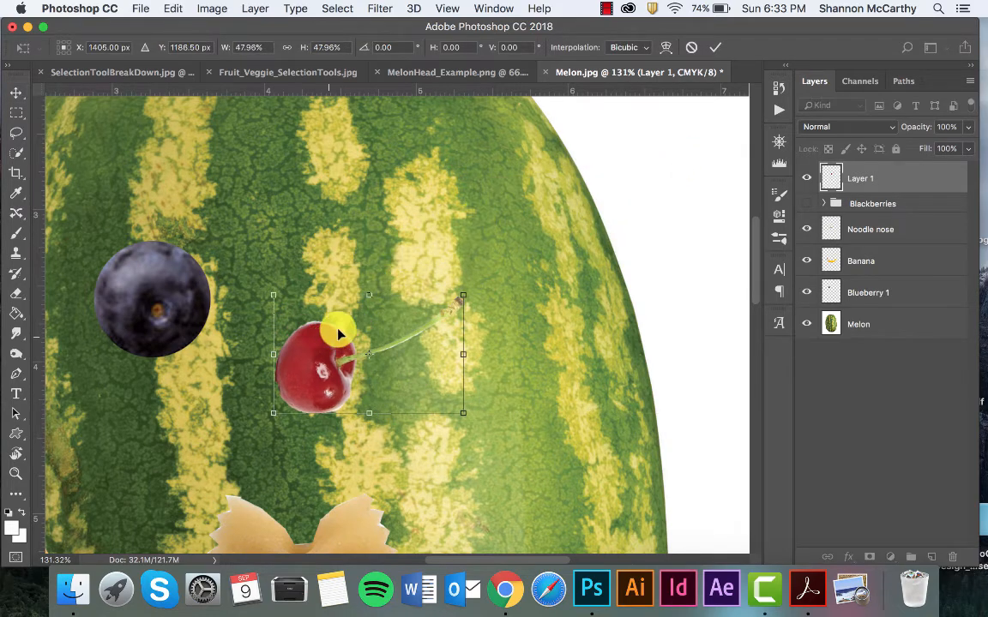
left_click_drag(340, 334, 385, 273)
key("Return")
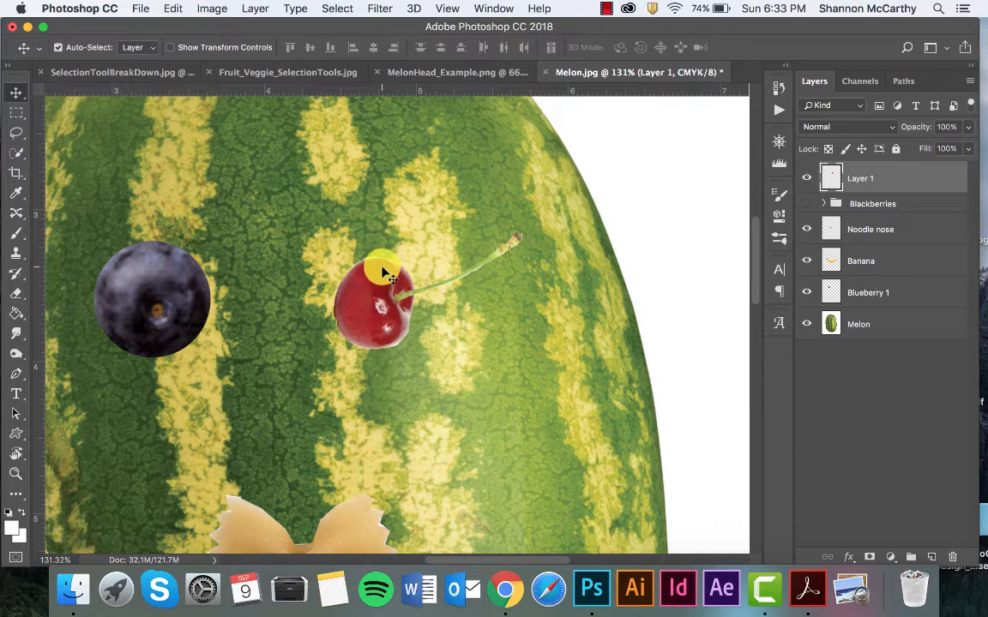
Make the Blackberries group visible again with the whole melon in view
scroll(385, 273, "up", 3)
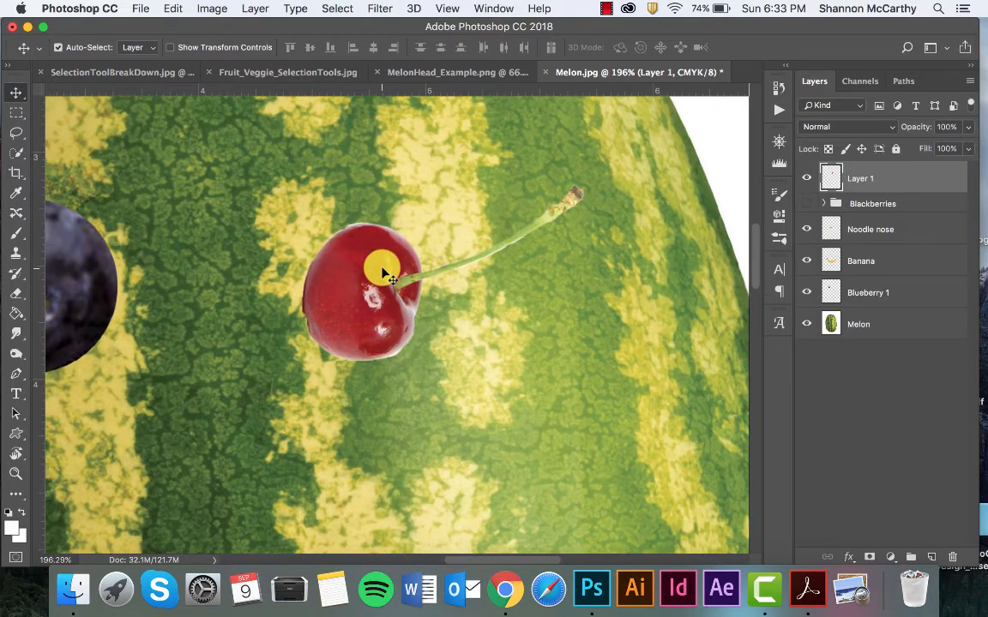
key("super+0")
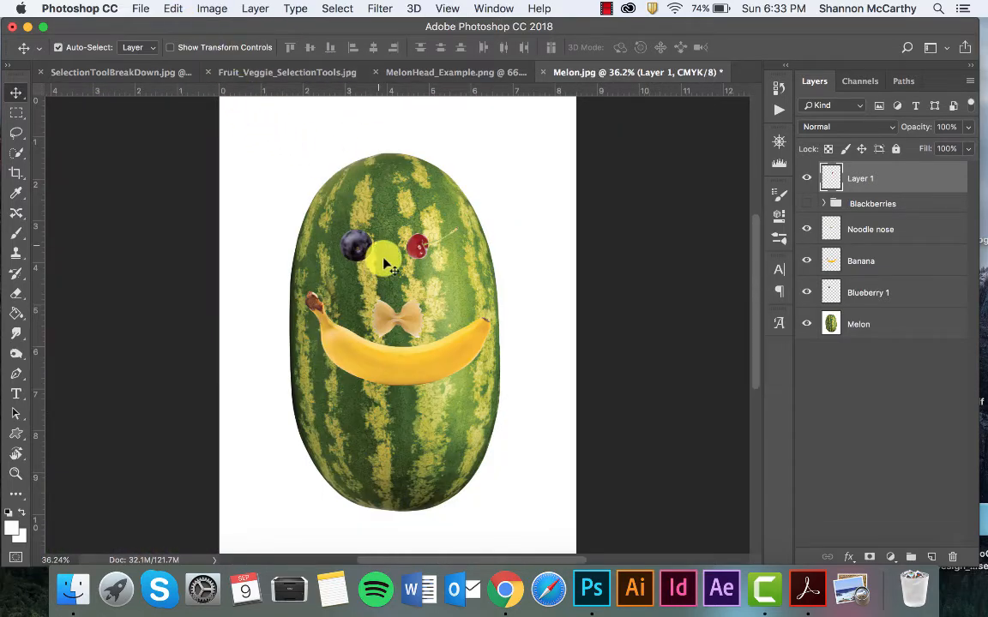
left_click(805, 203)
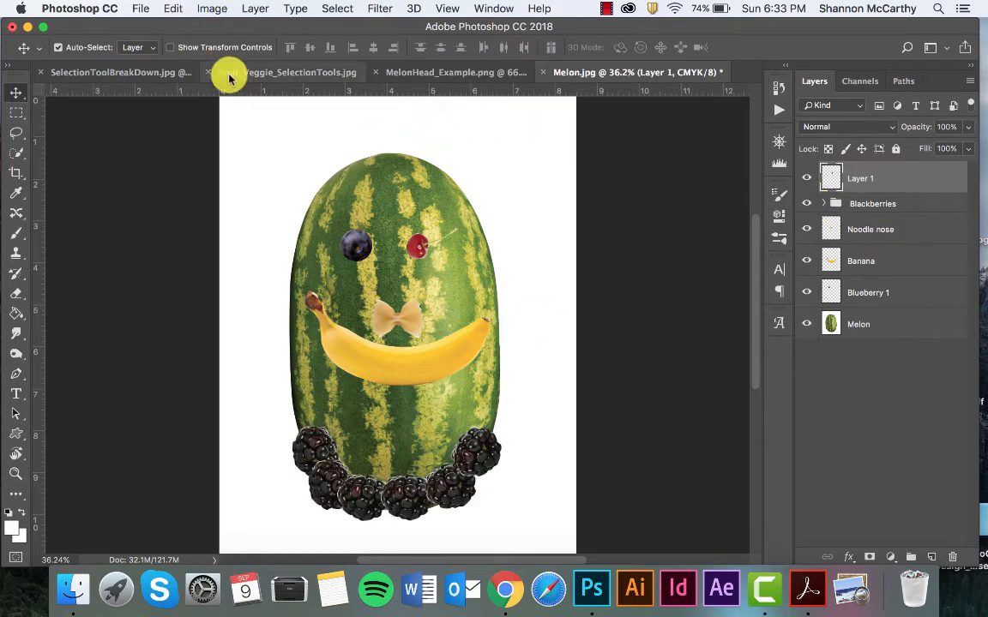
Consult the SelectionToolBreakDown.jpg reference, return to Fruit_Veggie_SelectionTools.jpg and clear the cherry selection
left_click(148, 73)
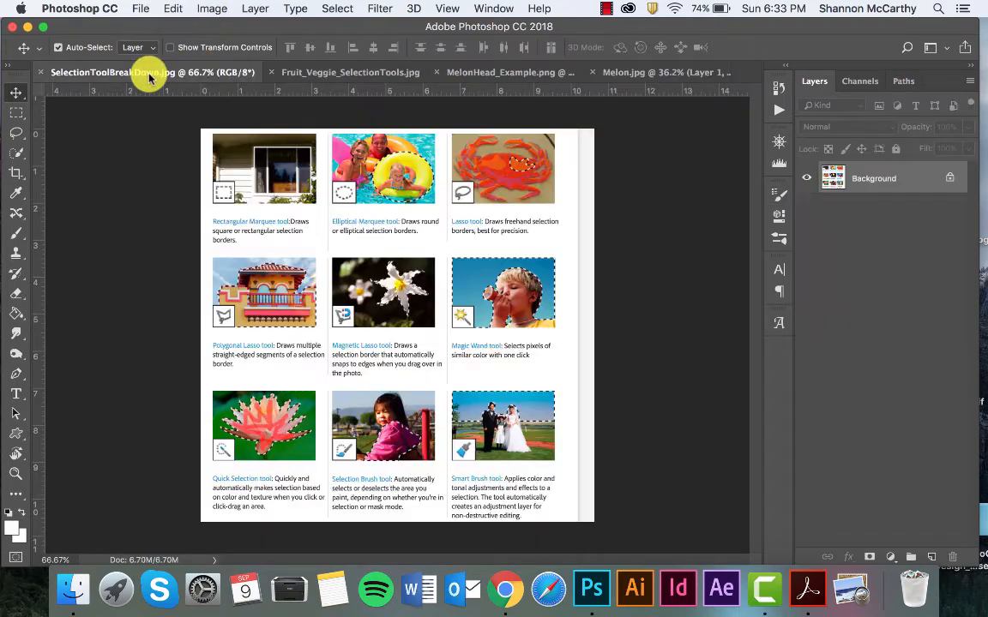
left_click(326, 73)
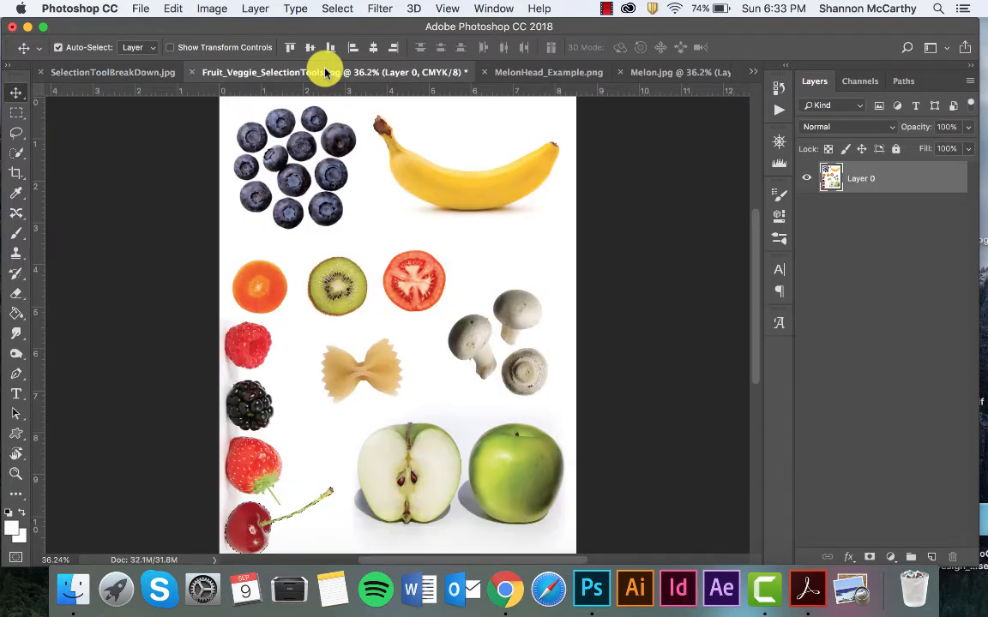
key("super+d")
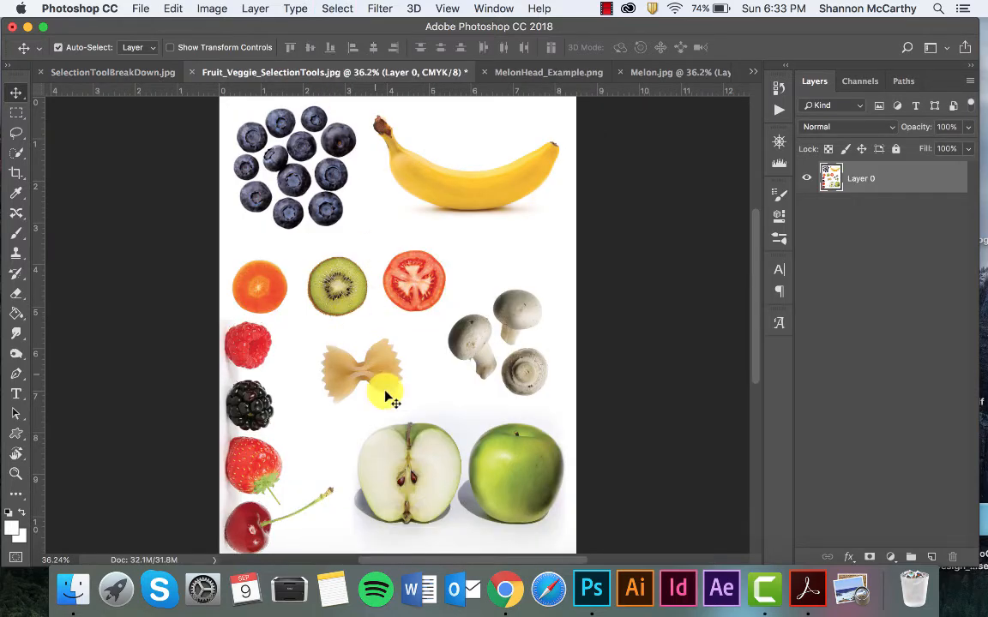
Try to select the tomato slice with the Magic Wand at tolerance 32 by adding a second area, and clear the selection
scroll(402, 401, "up", 5)
scroll(403, 408, "up", 2)
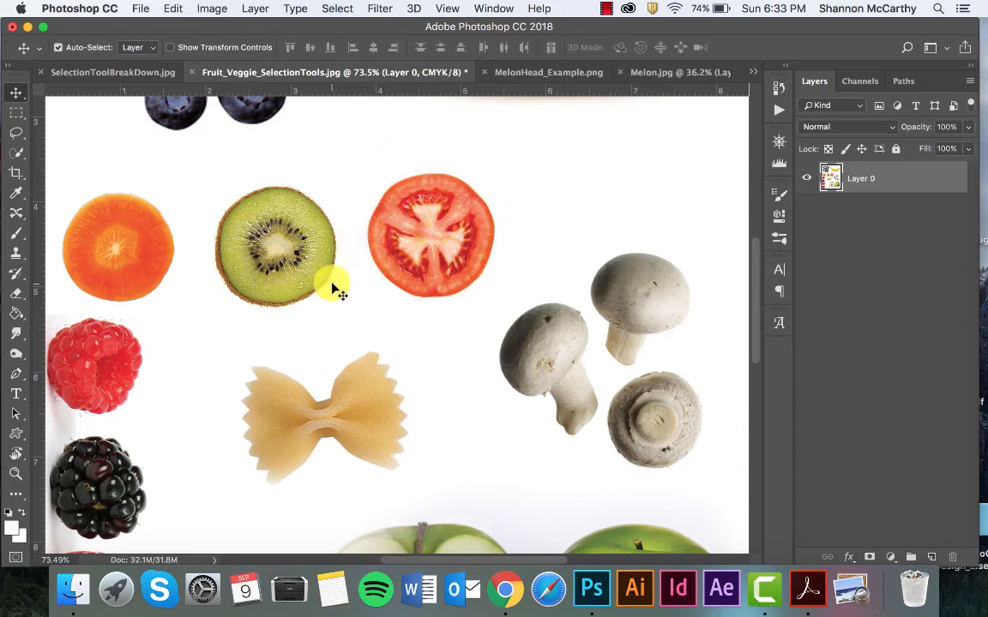
scroll(333, 289, "up", 1)
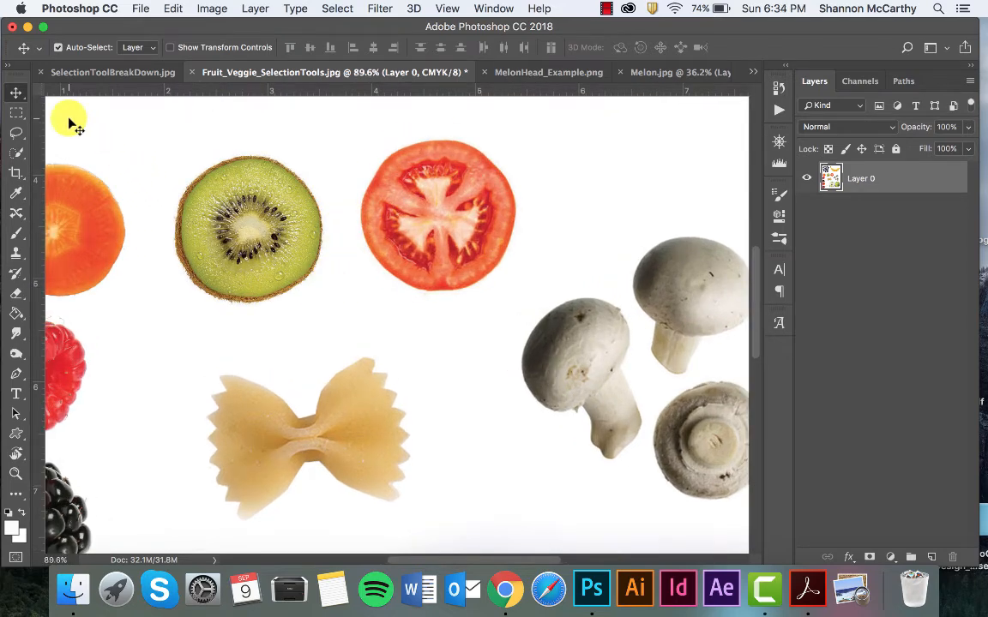
left_click_drag(17, 147, 52, 164)
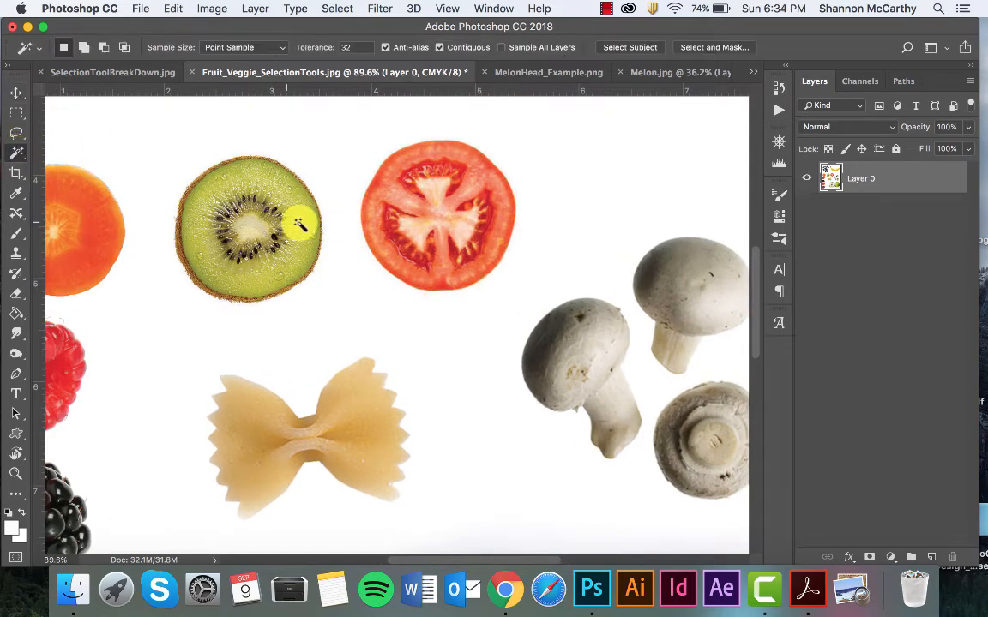
left_click(409, 192)
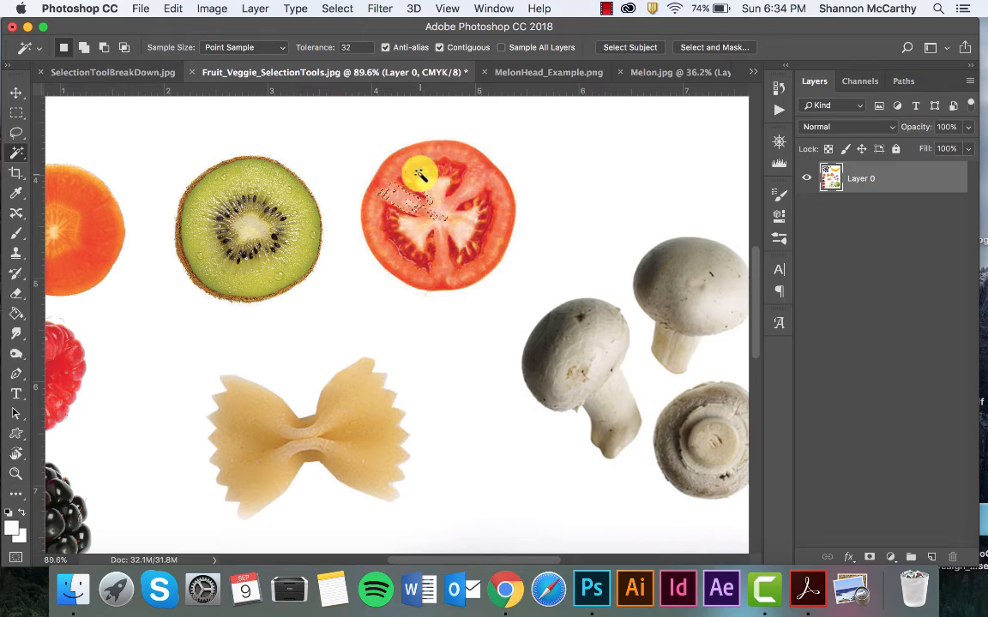
left_click(408, 166, "shift")
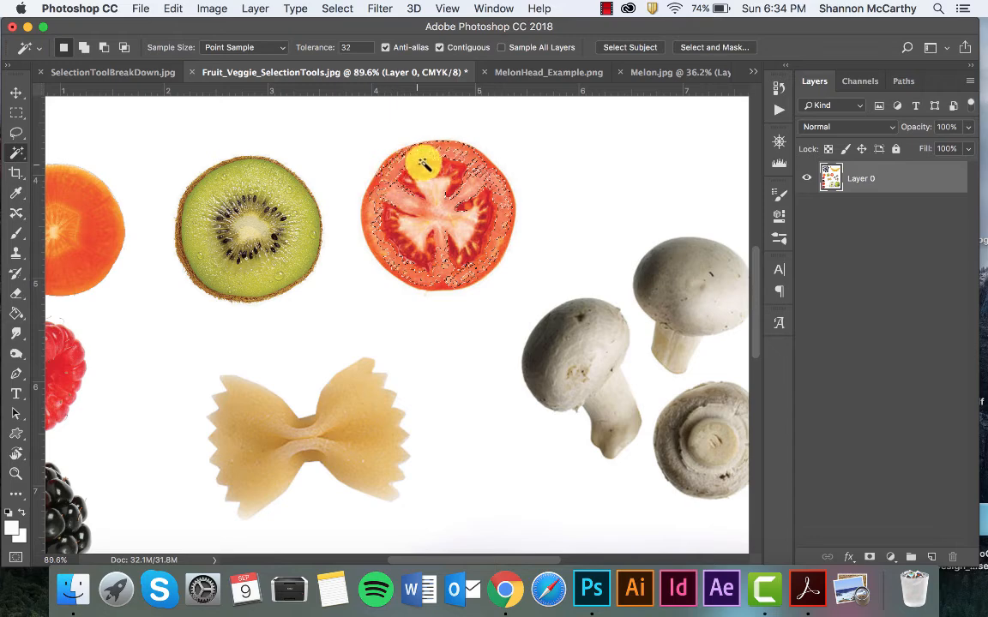
key("super+d")
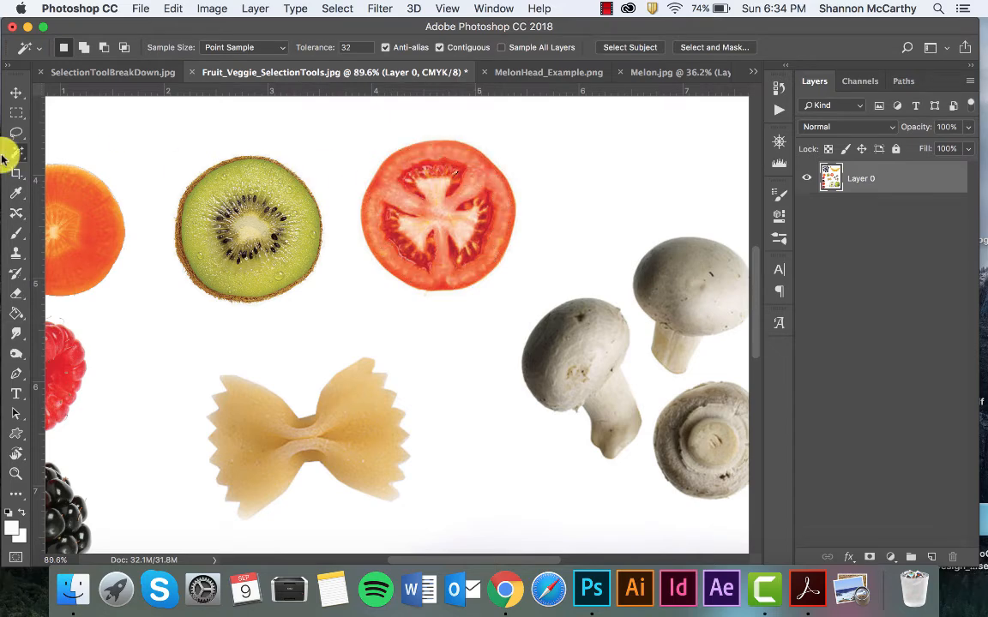
Try the Quick Selection tool across the tomato slice and clear the selection
left_click(17, 151)
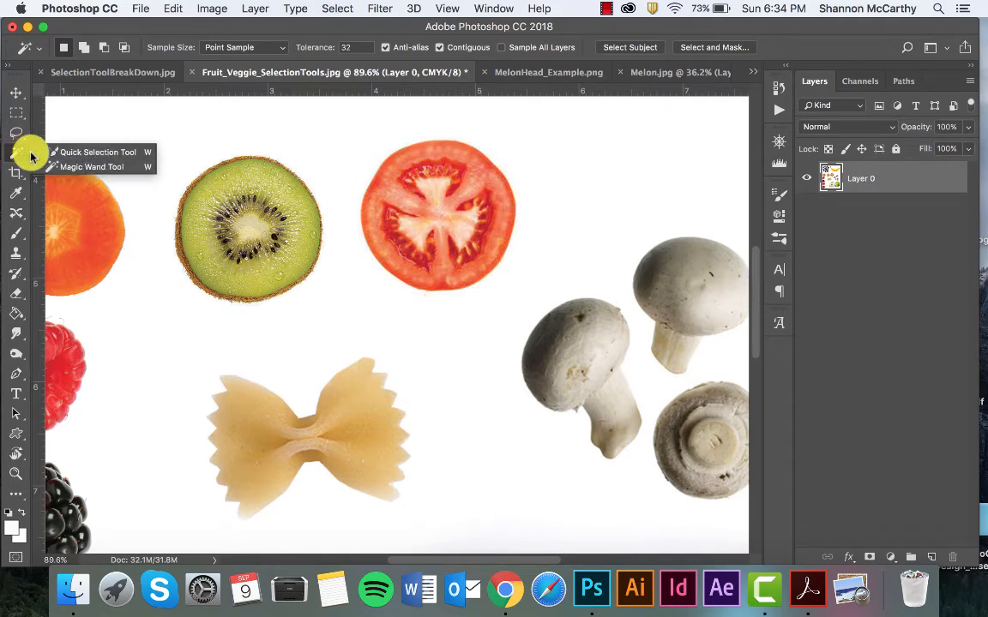
left_click(81, 153)
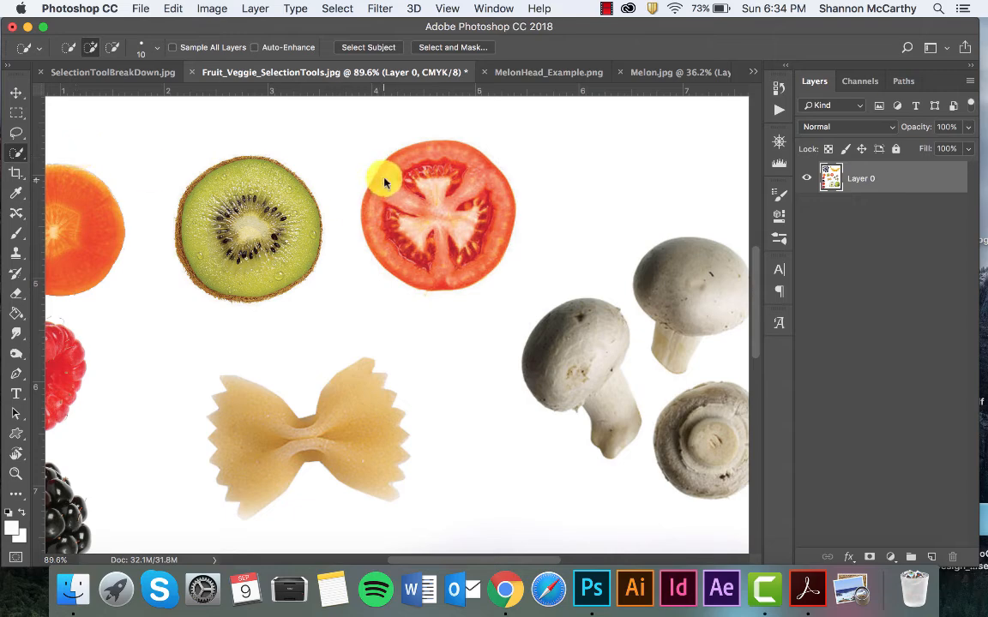
mouse_move(385, 179)
left_mouse_down()
mouse_move(463, 228)
mouse_move(430, 157)
mouse_move(463, 201)
left_mouse_up()
key("super+d")
Sample separate color areas of the tomato slice with the Magic Wand, one at a time, and deselect
left_click(16, 153)
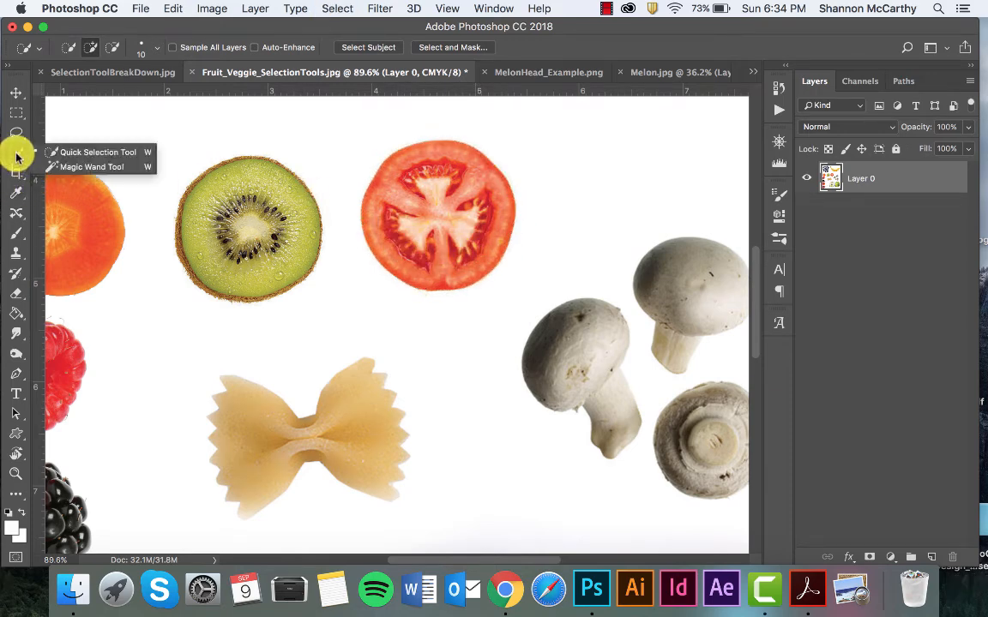
left_click(85, 167)
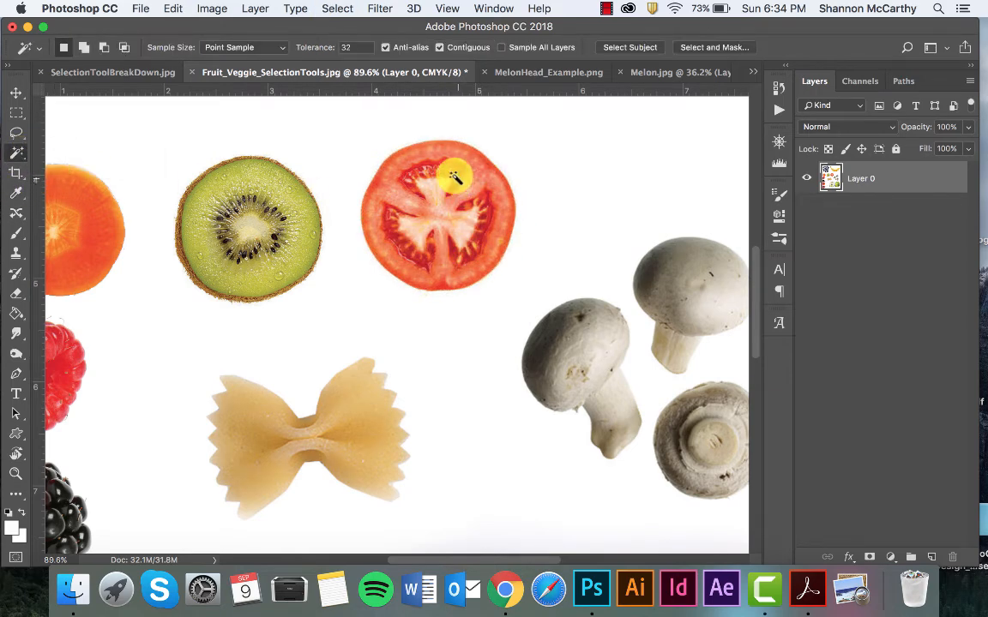
left_click(452, 221)
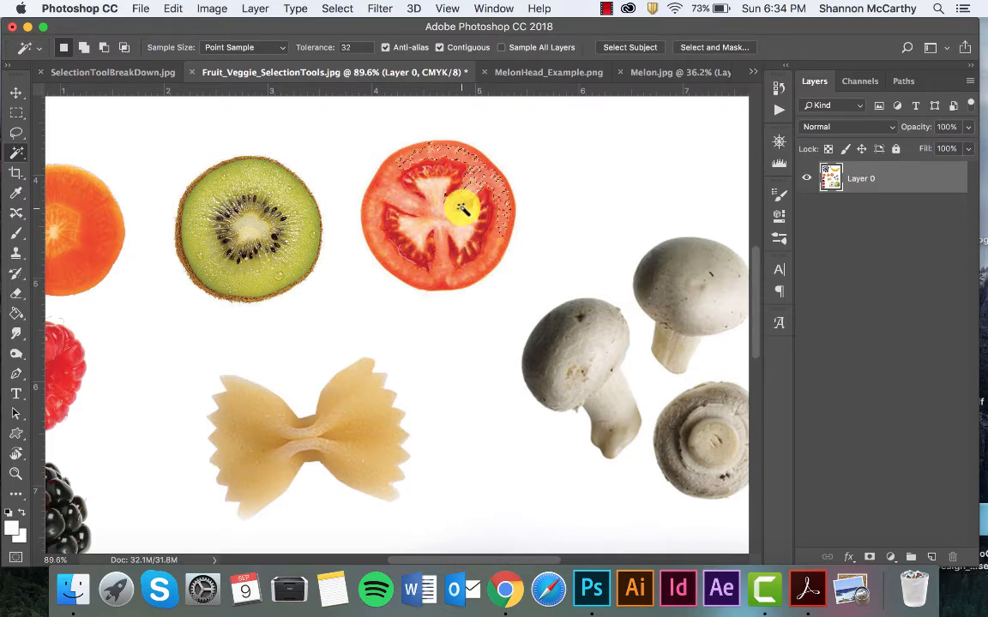
left_click(439, 208)
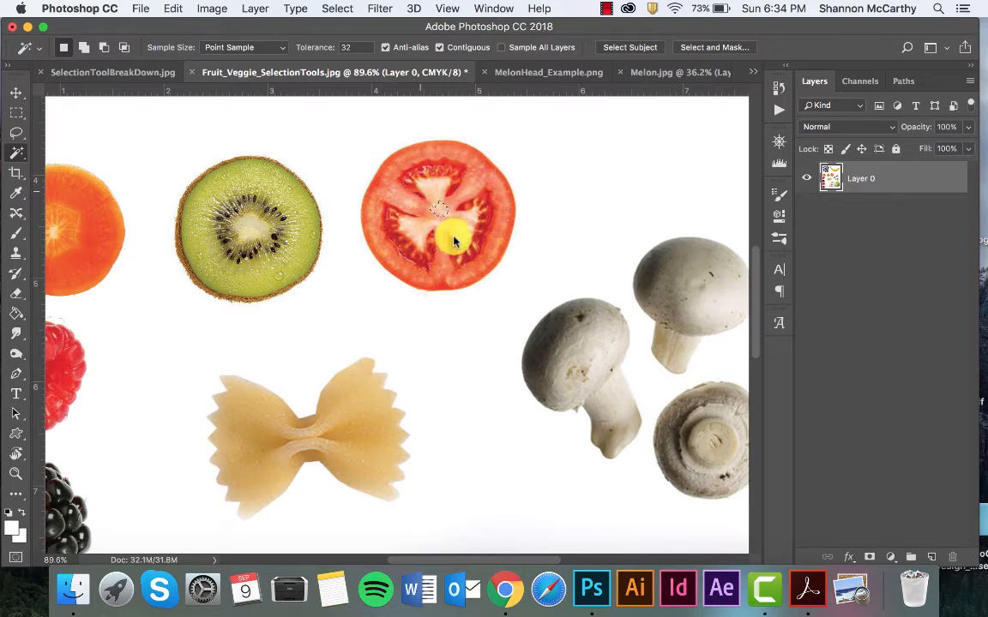
key("super+d")
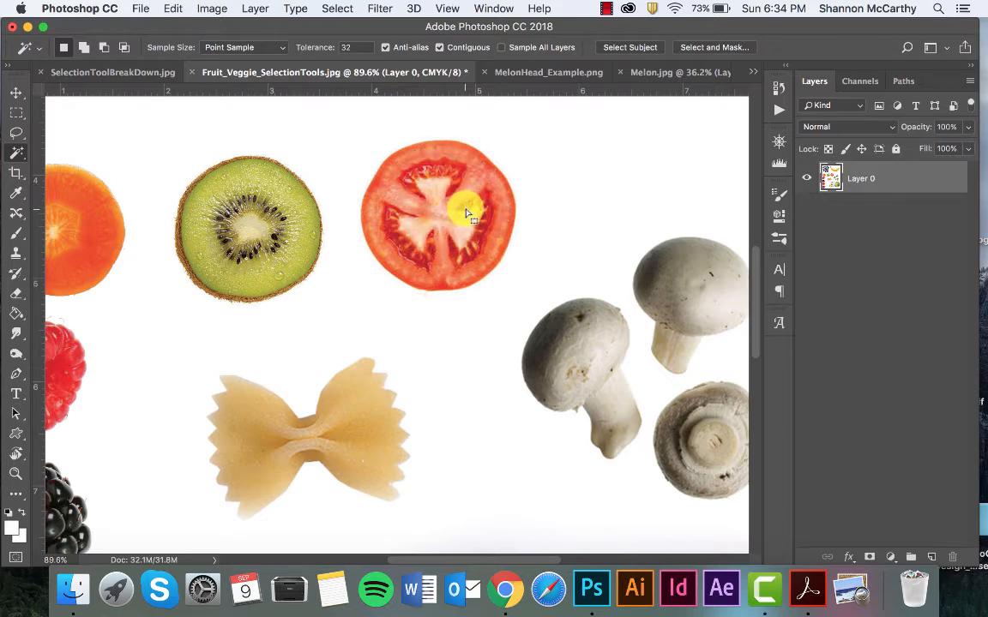
Try to build up a Magic Wand selection of the tomato slice by adding its inner areas, and clear it
left_click(408, 198)
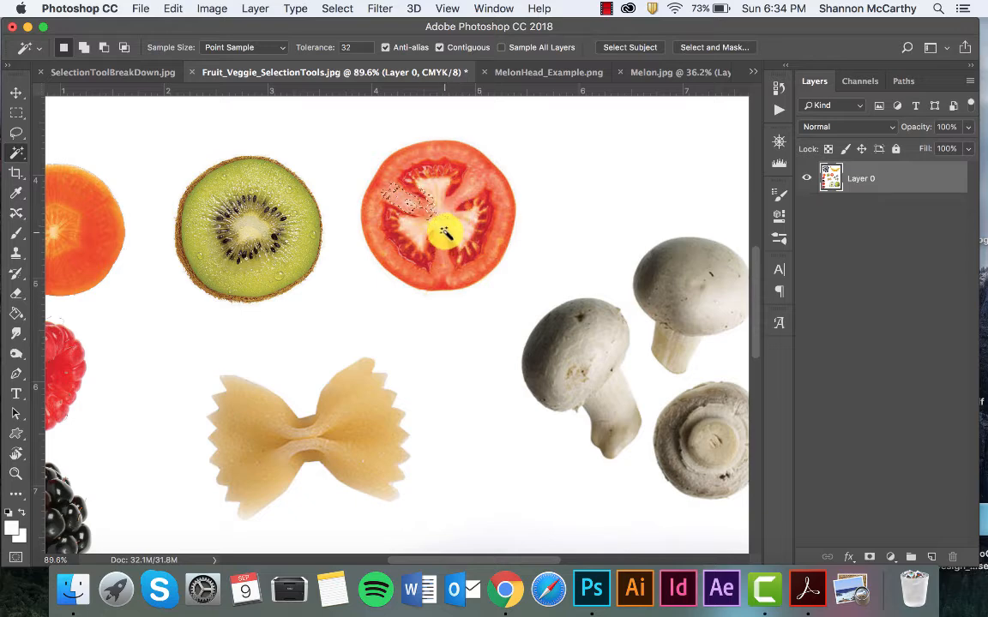
left_click(445, 195, "shift")
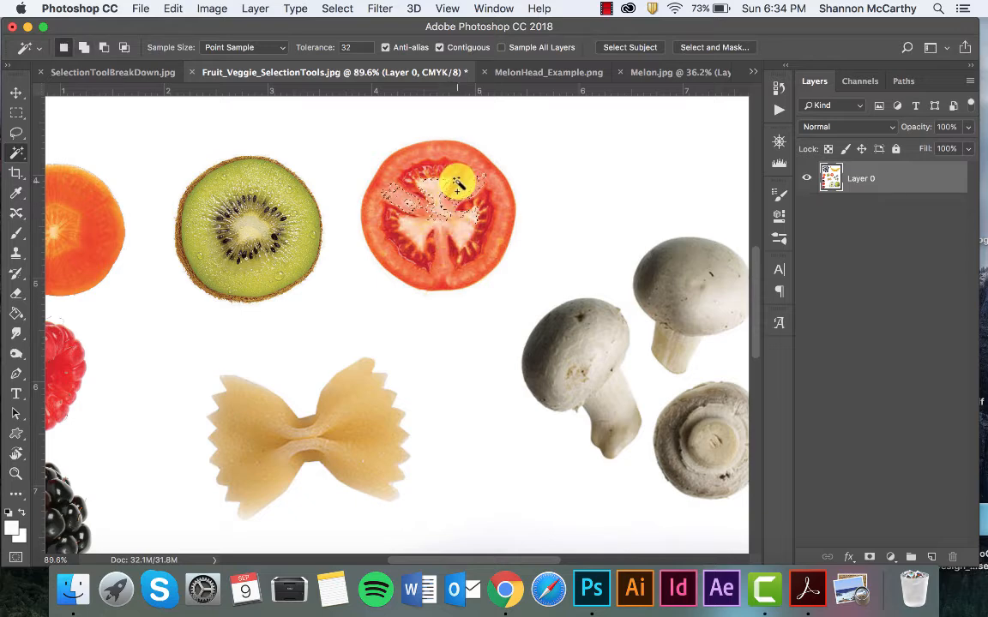
left_click(444, 165, "shift")
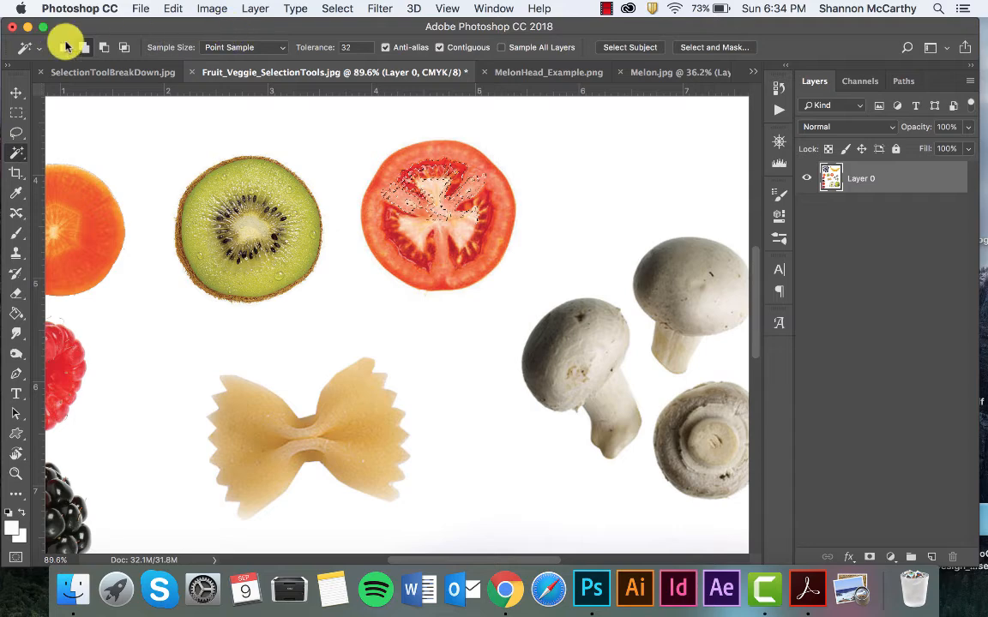
left_click(426, 217)
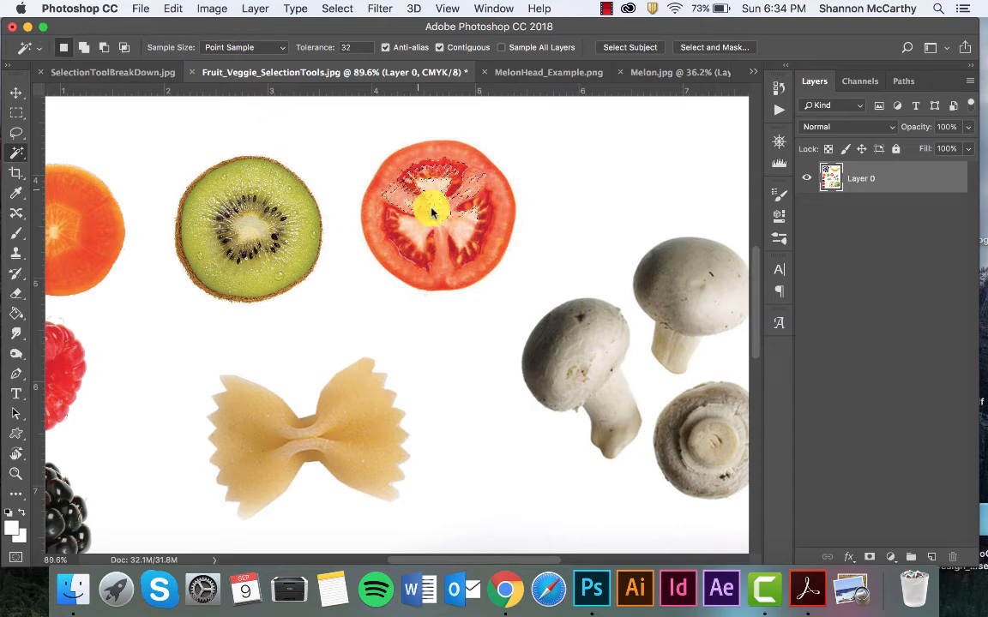
left_click(456, 235, "shift")
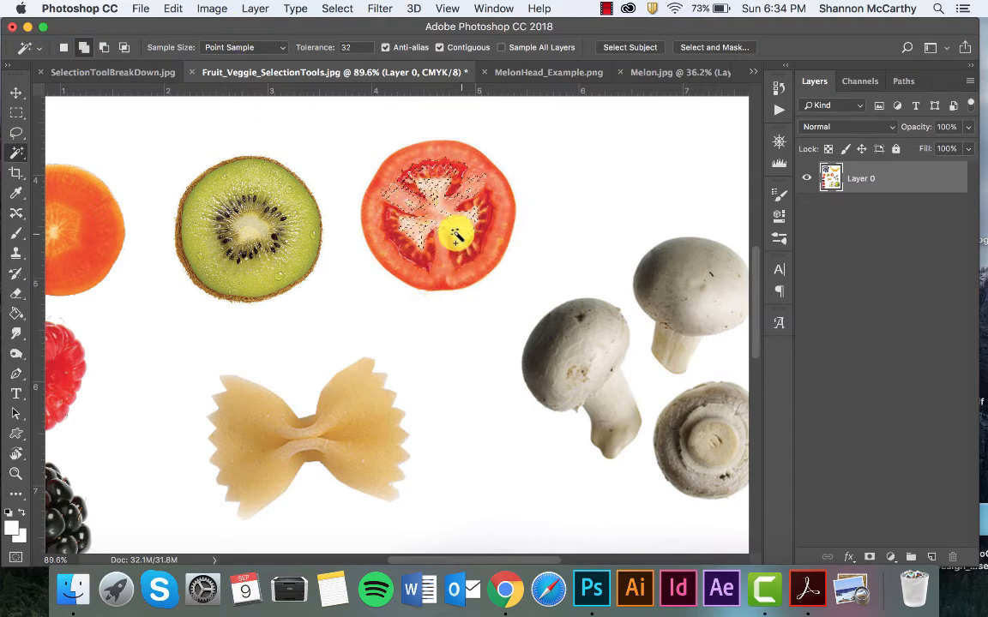
left_click(415, 226, "shift")
left_click(450, 193, "shift")
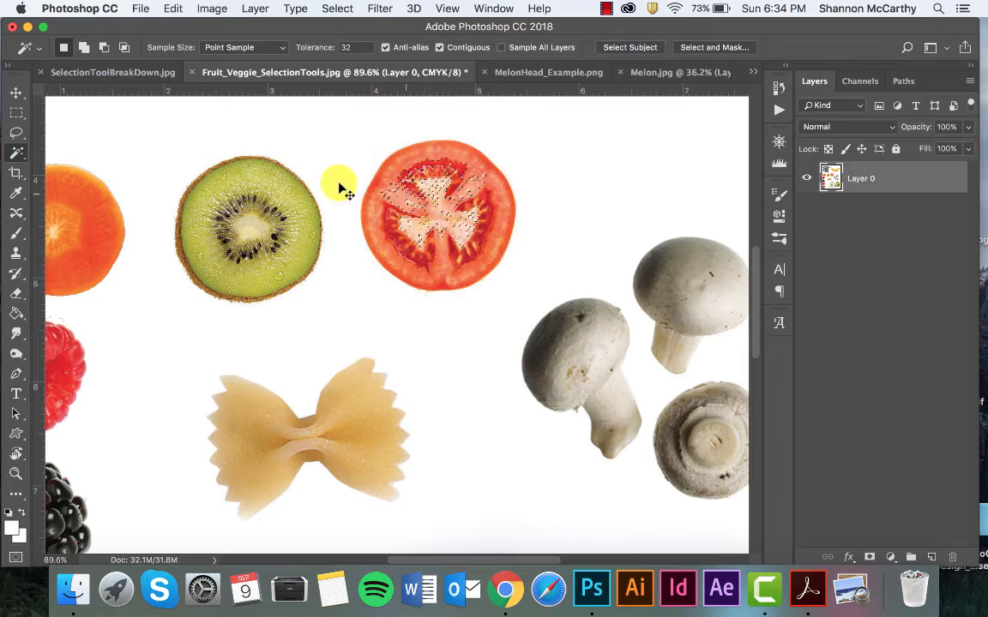
key("super+d")
Select the whole carrot slice with the Magic Wand, adding missed areas and filling the remaining gaps with the Quick Selection tool
scroll(212, 187, "left", 5)
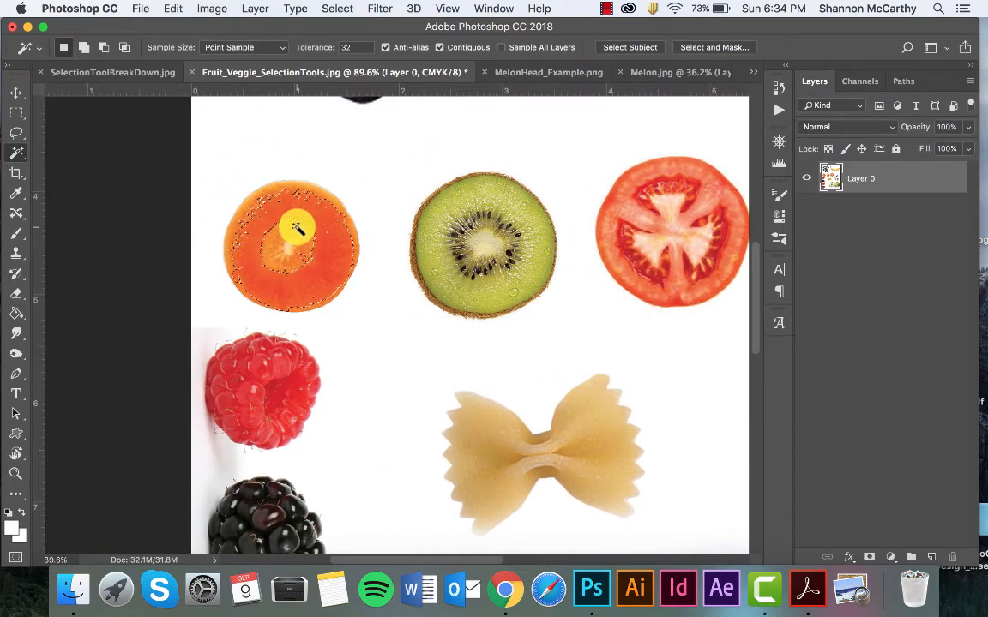
left_click(291, 257, "shift")
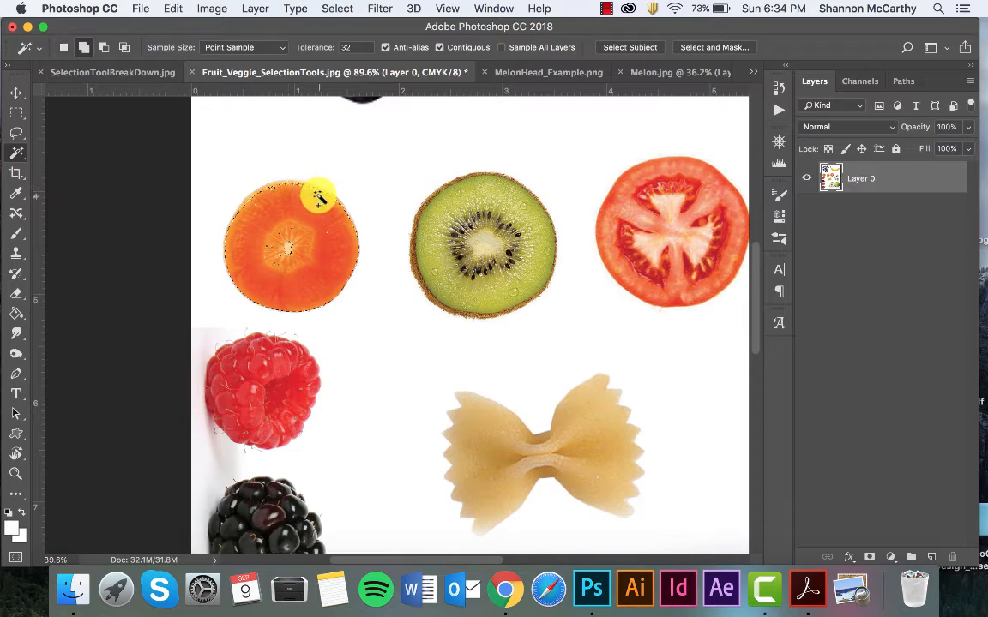
key("shift")
key("shift")
key("shift")
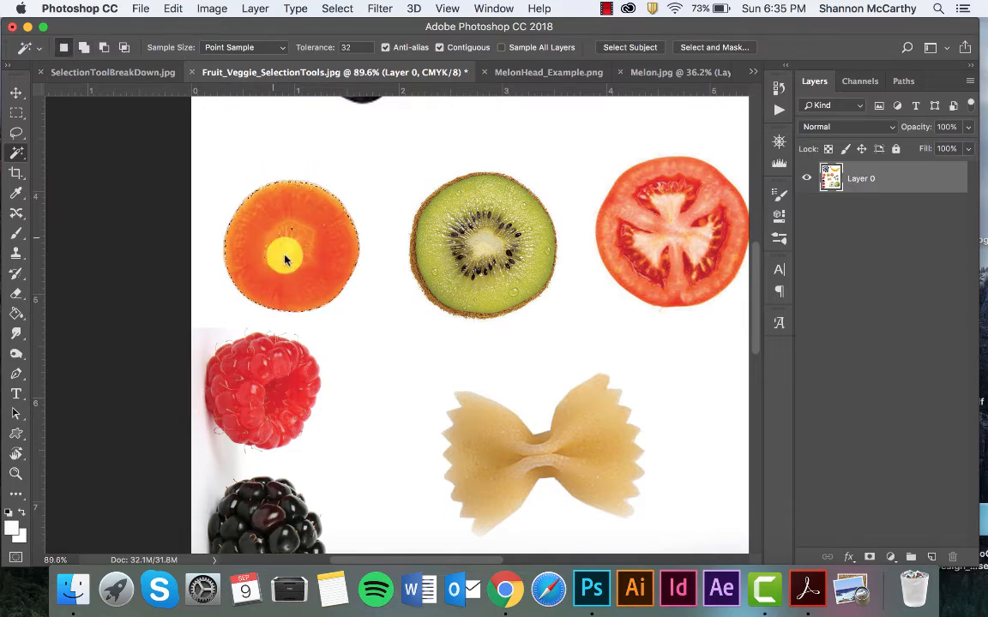
key("shift")
key("shift")
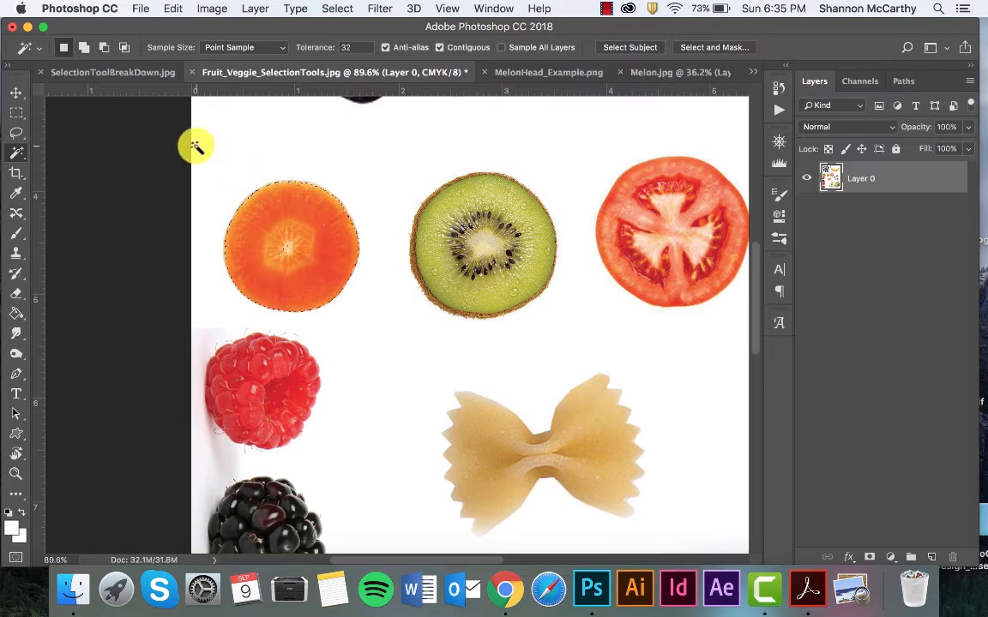
left_click(18, 157)
left_click(53, 153)
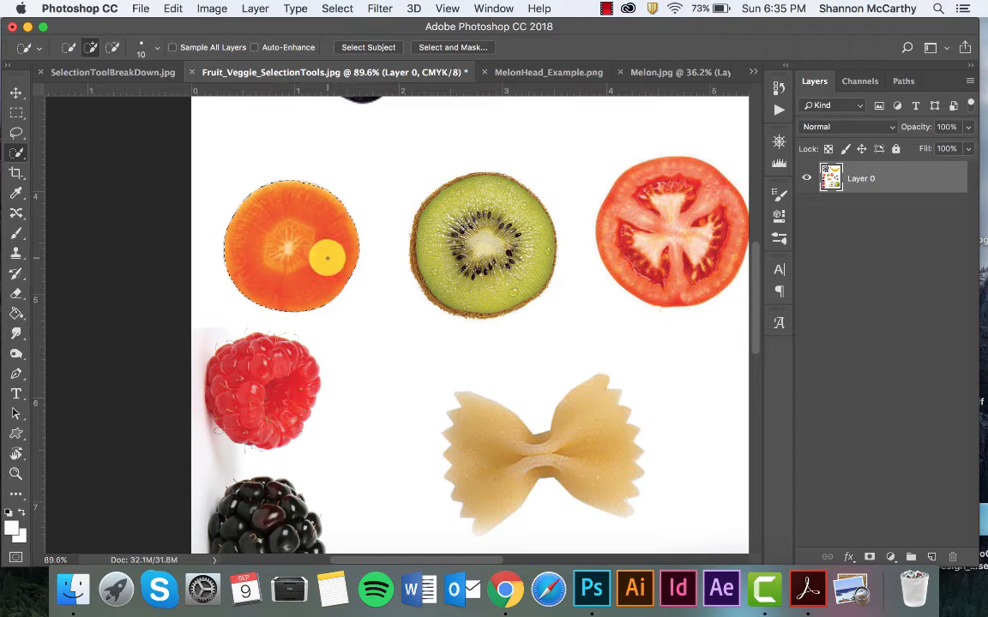
Move the selected carrot slice into Melon.jpg and place it centered on the melon just below the banana
key("v")
left_click_drag(320, 236, 577, 225)
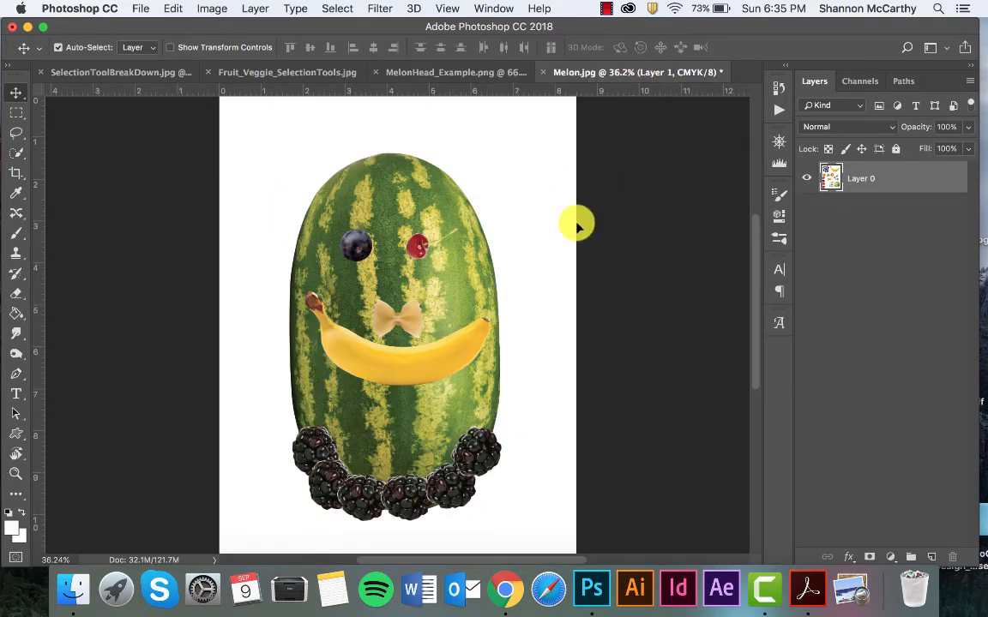
left_click_drag(431, 389, 401, 408)
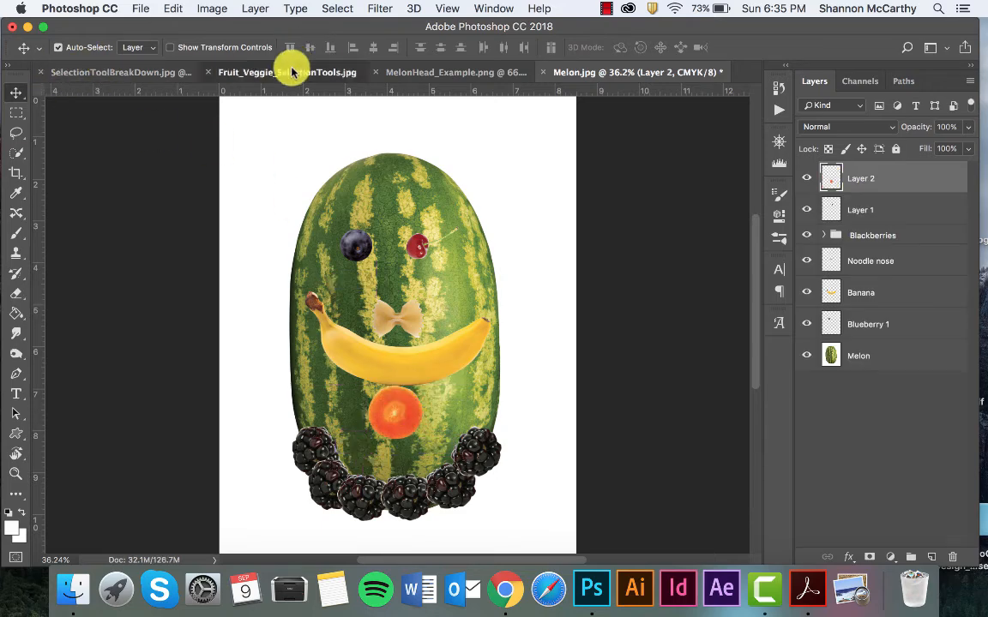
Select the white background on the Melon layer with the Magic Wand and delete it
key("w")
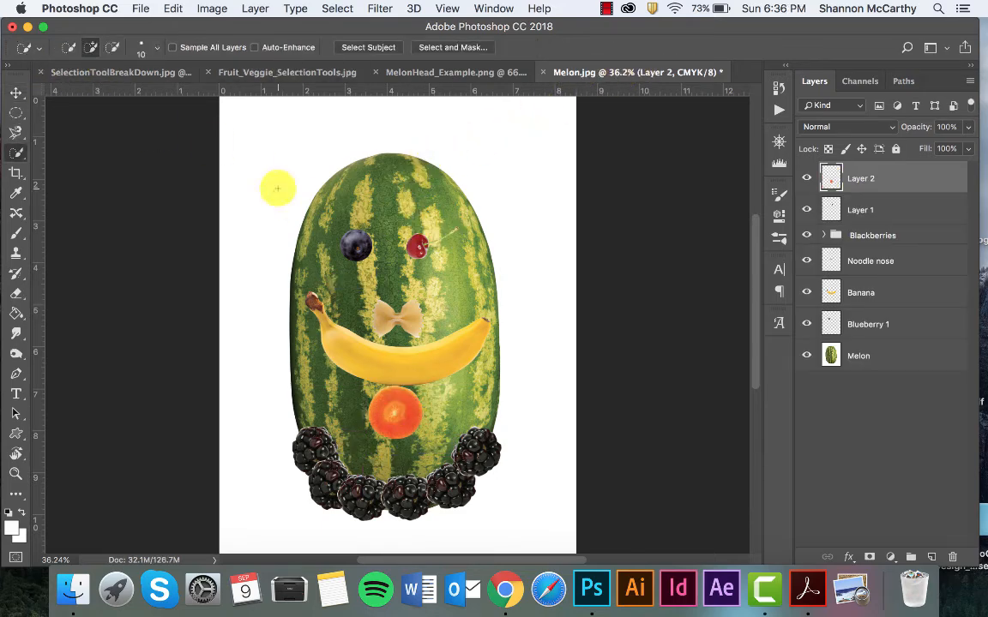
left_click(12, 92)
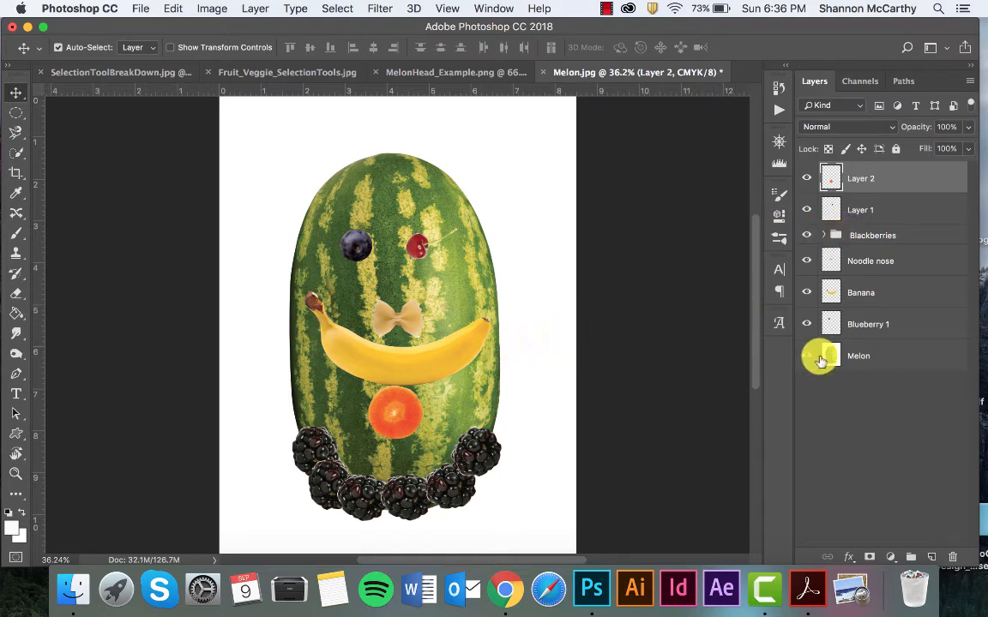
left_click(851, 353)
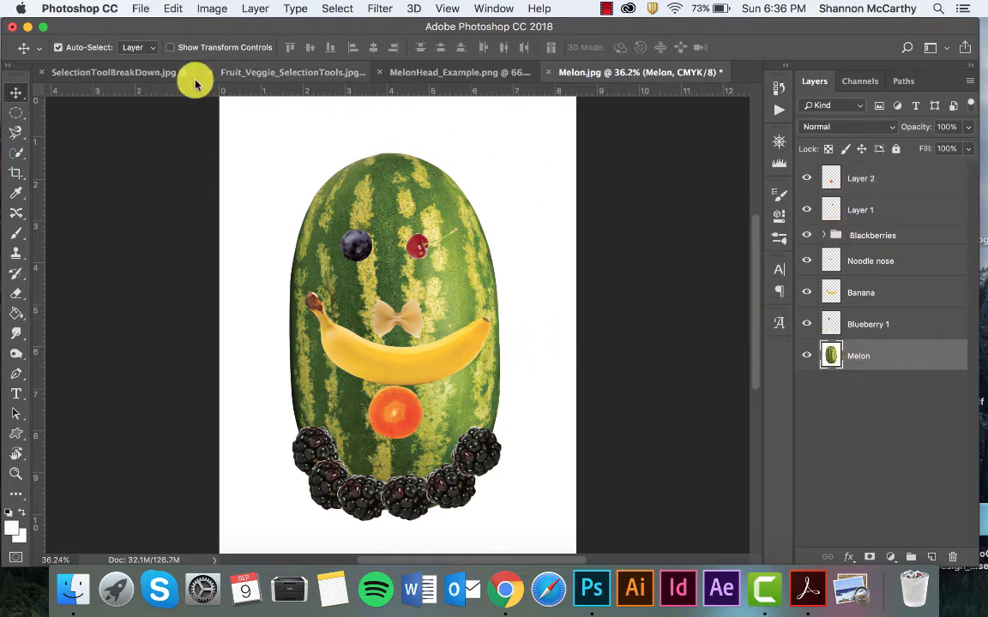
left_click(19, 153)
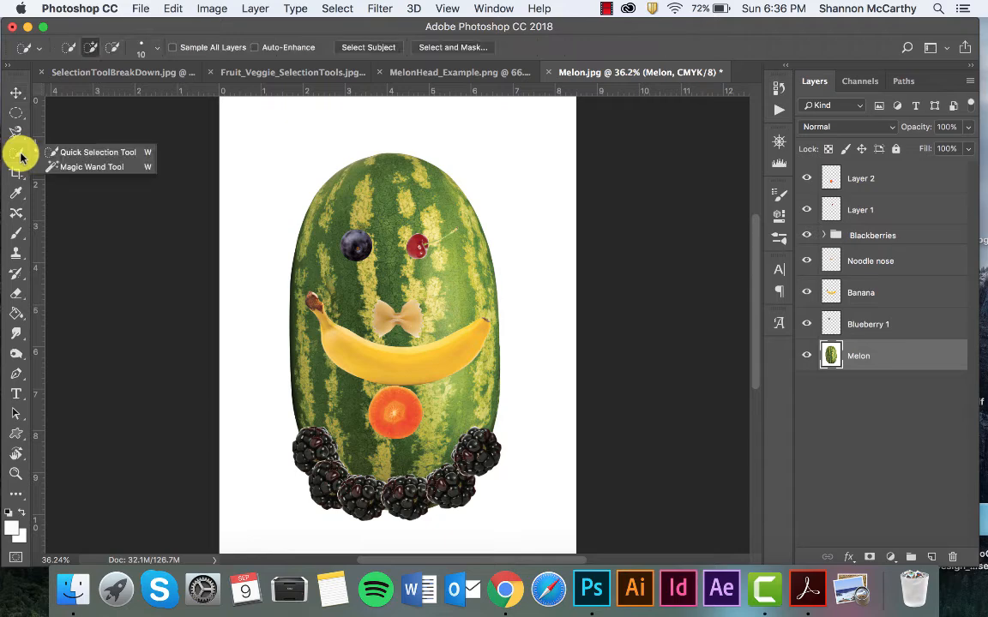
left_click(74, 167)
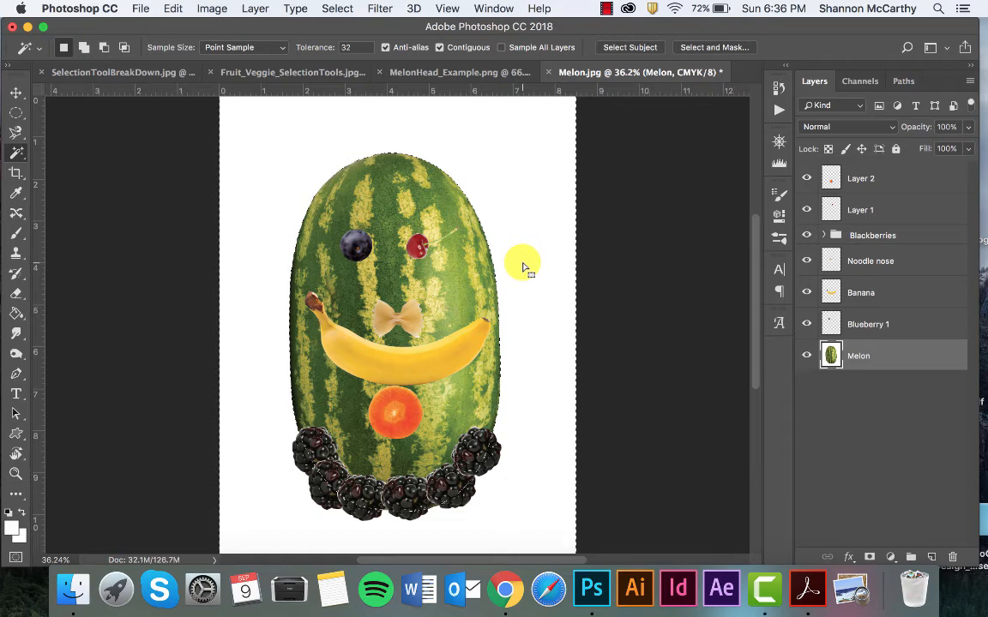
key("Delete")
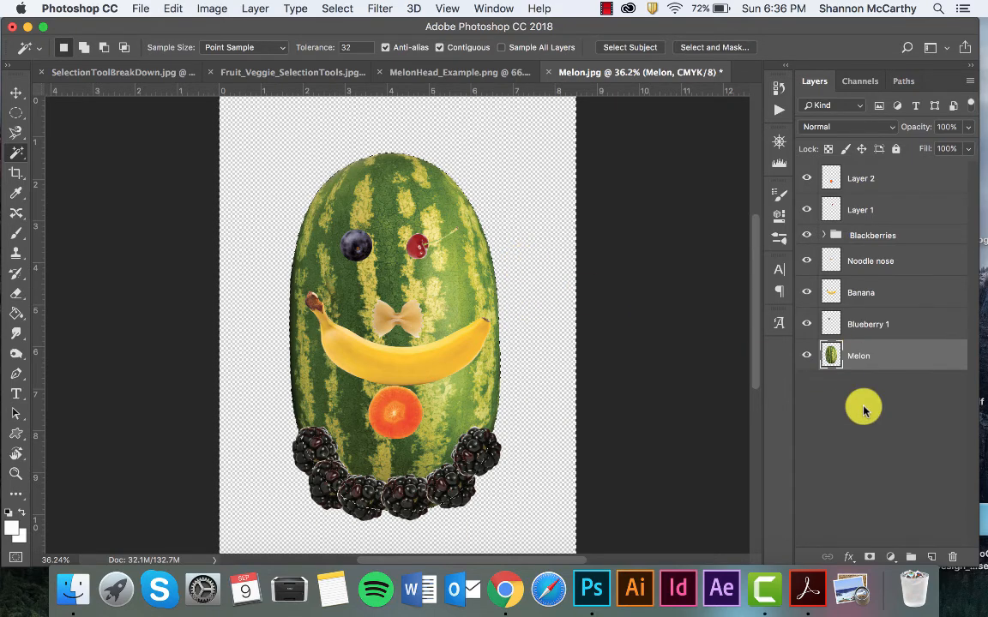
Add a new layer at the bottom of the stack, beneath the Melon layer, and clear the background selection
left_click(931, 558)
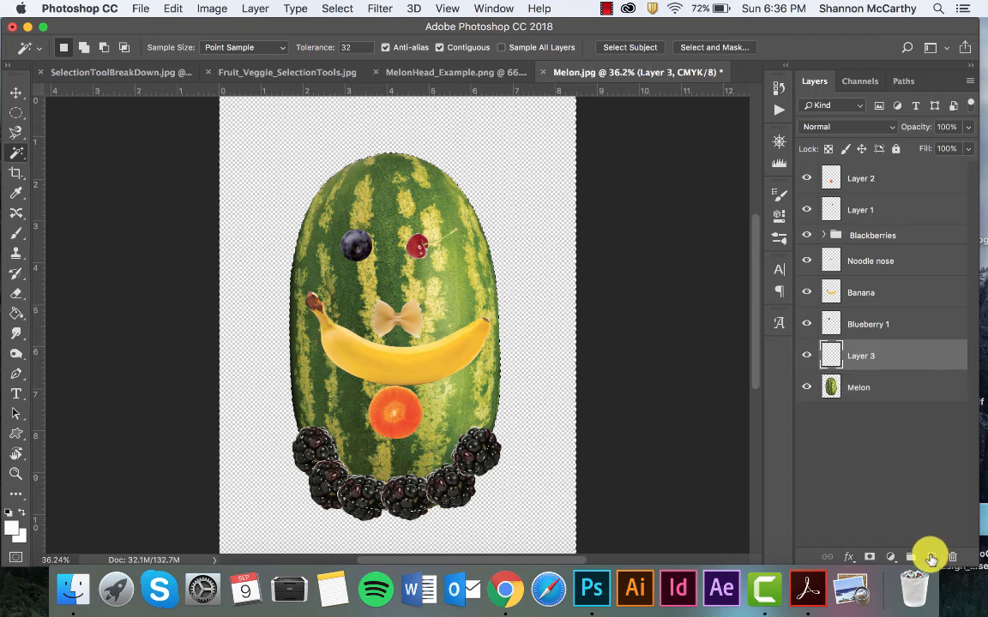
left_click_drag(883, 361, 877, 408)
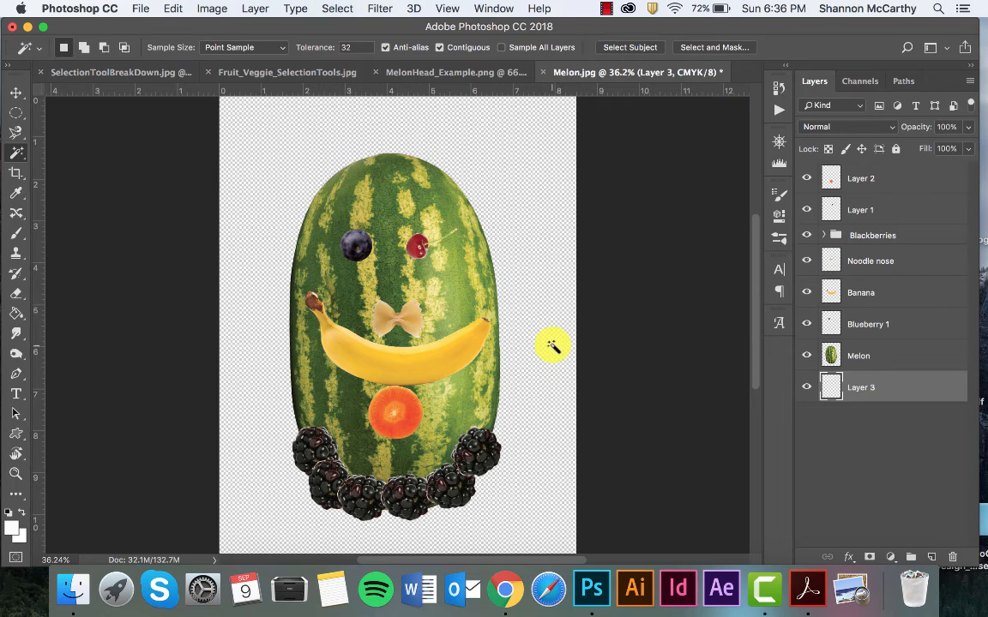
left_click(12, 526)
left_click(243, 252)
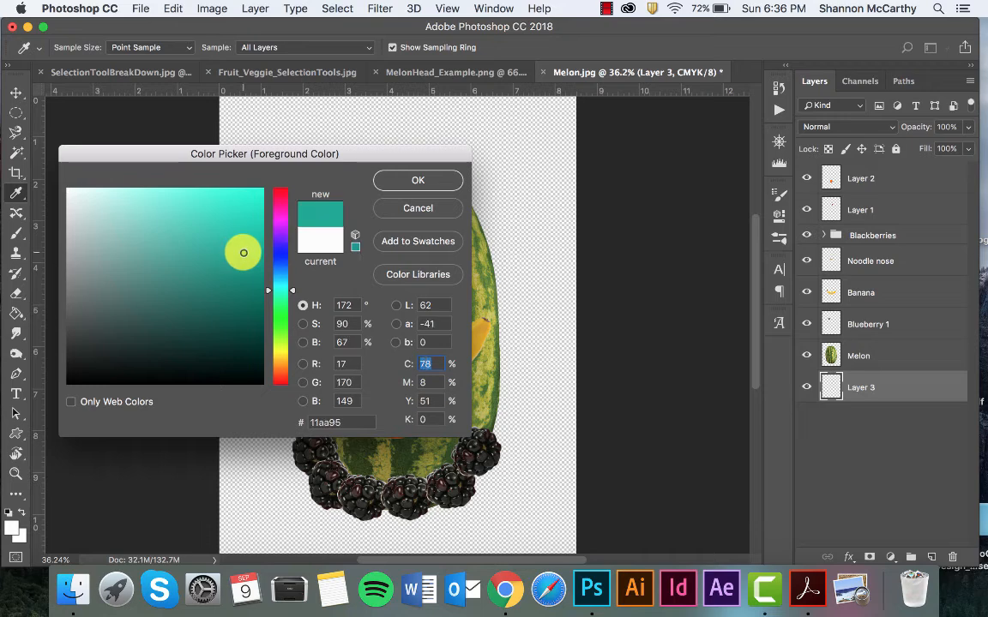
left_click(450, 213)
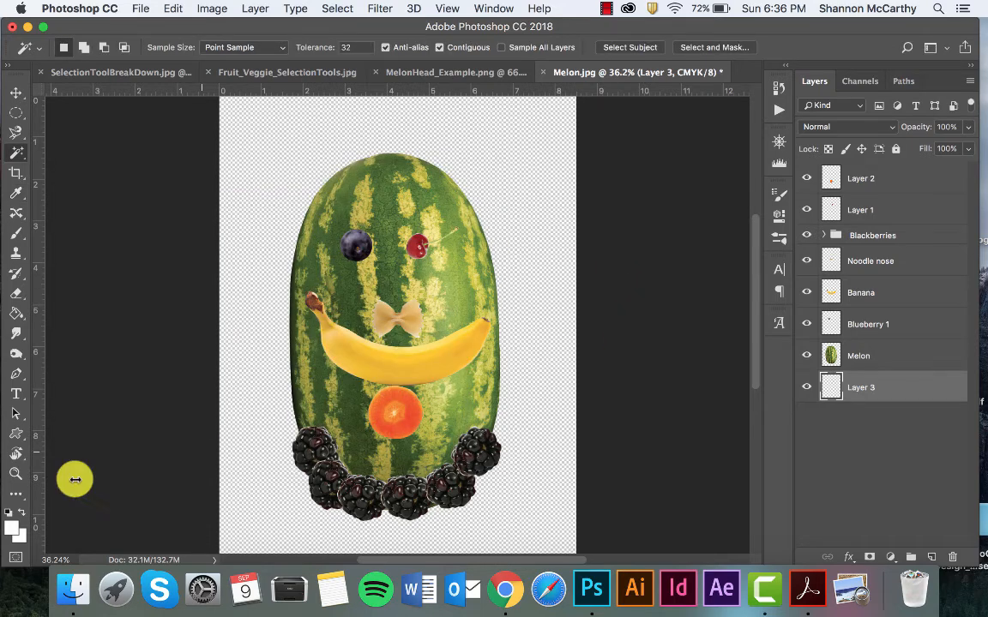
Choose a dark red as the foreground color for the new background
left_click(22, 513)
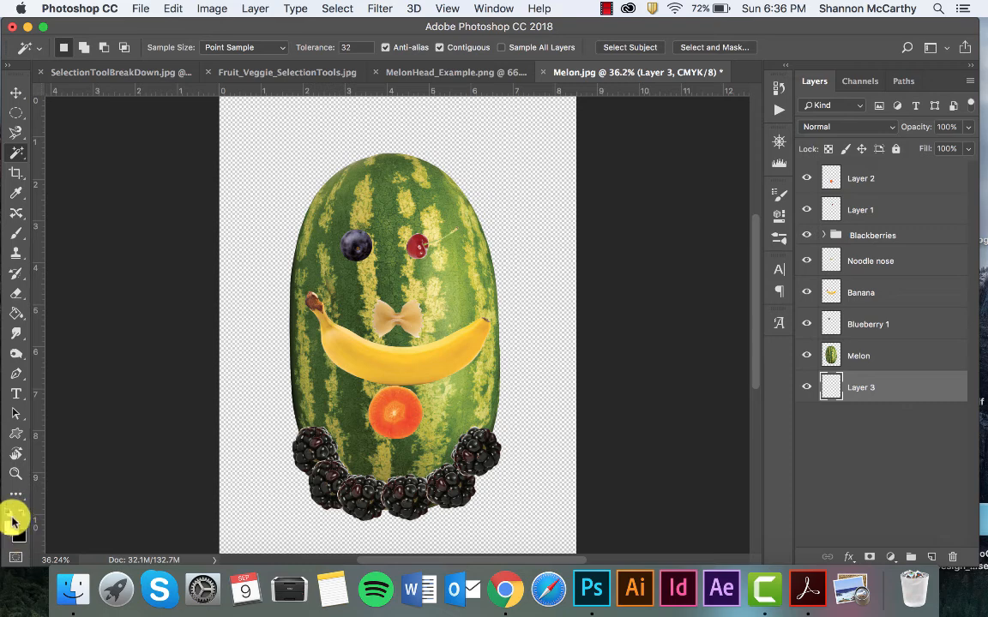
left_click(10, 531)
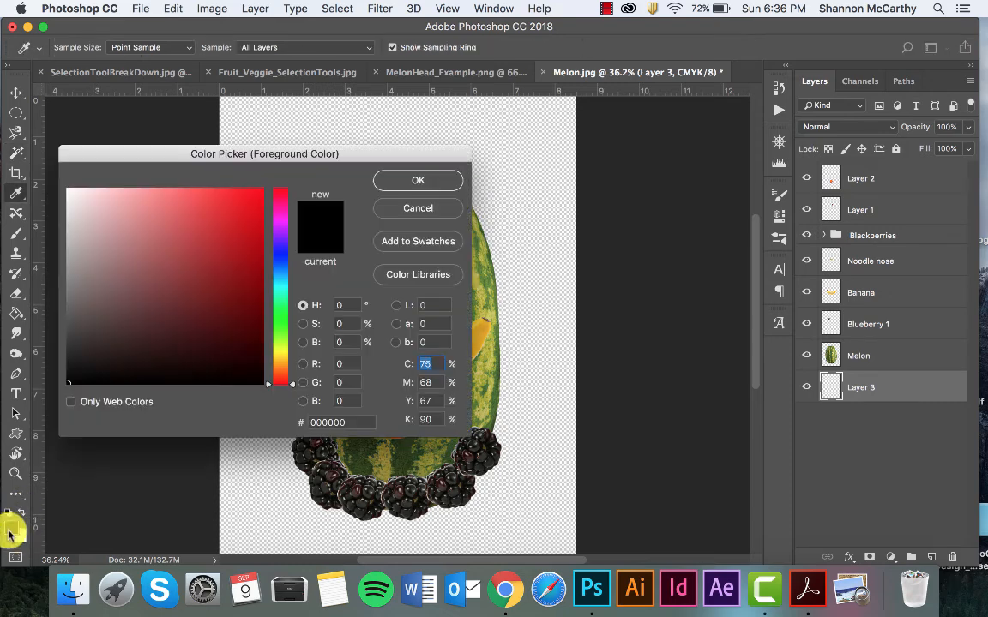
mouse_move(177, 239)
left_mouse_down()
mouse_move(232, 225)
mouse_move(243, 254)
mouse_move(162, 235)
mouse_move(171, 205)
mouse_move(209, 221)
mouse_move(244, 296)
left_mouse_up()
left_click(385, 187)
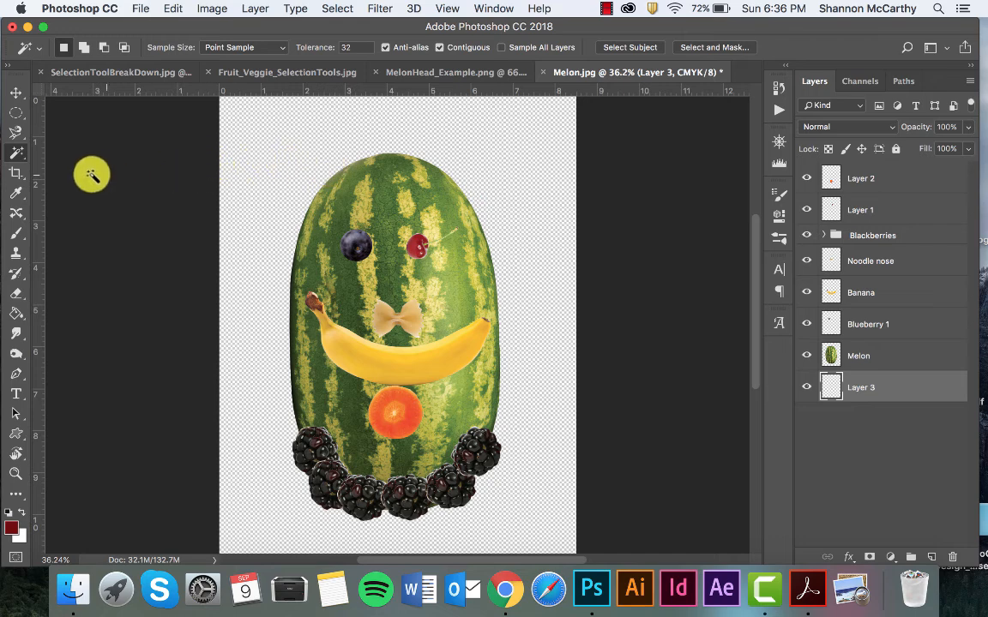
Fill the empty bottom layer beneath the Melon layer with the dark red foreground color using the Paint Bucket tool
left_click(20, 317)
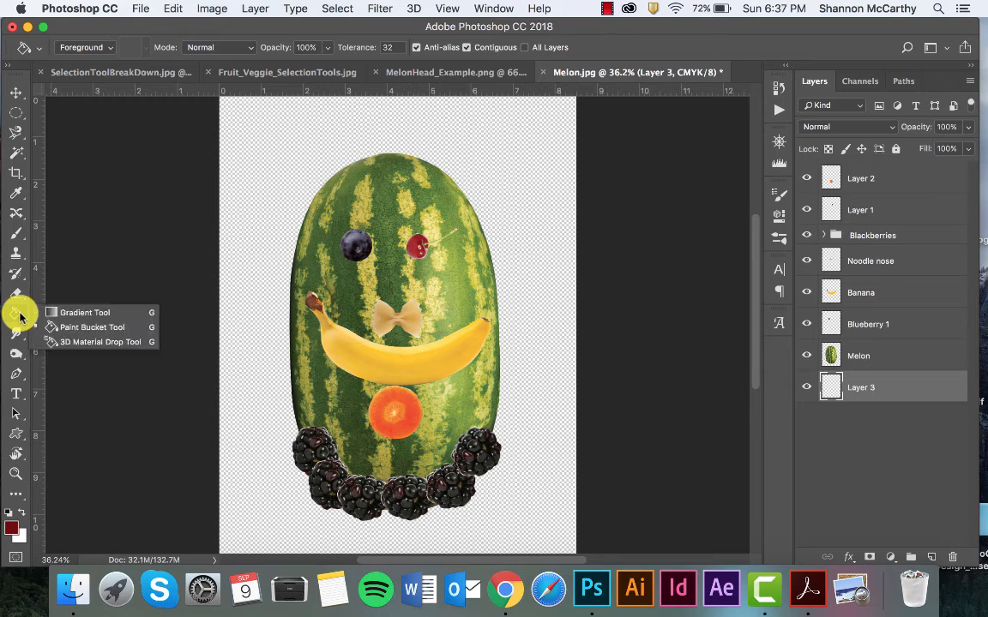
left_click(52, 313)
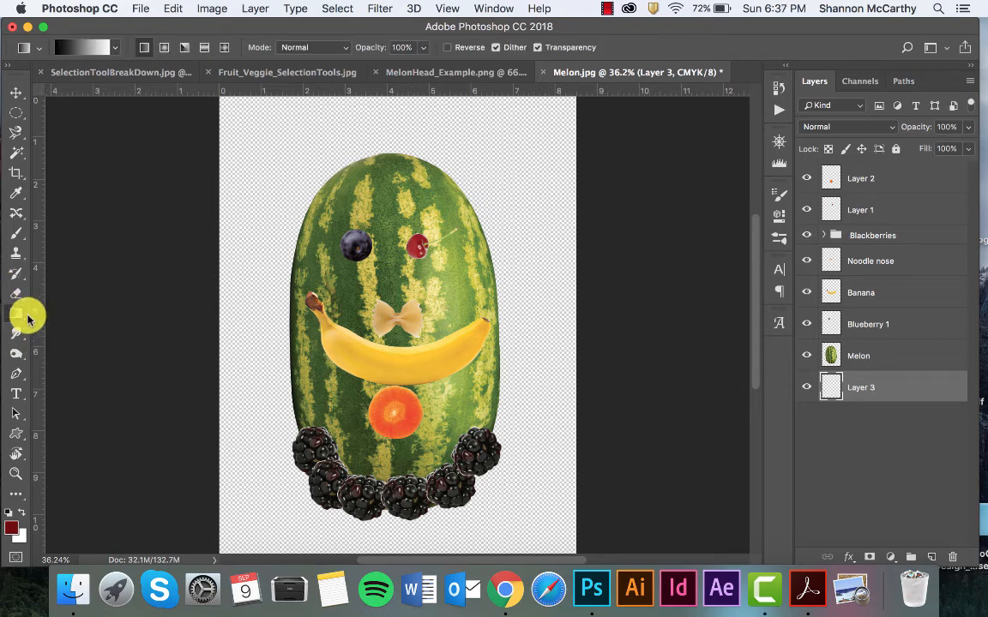
left_click(25, 322)
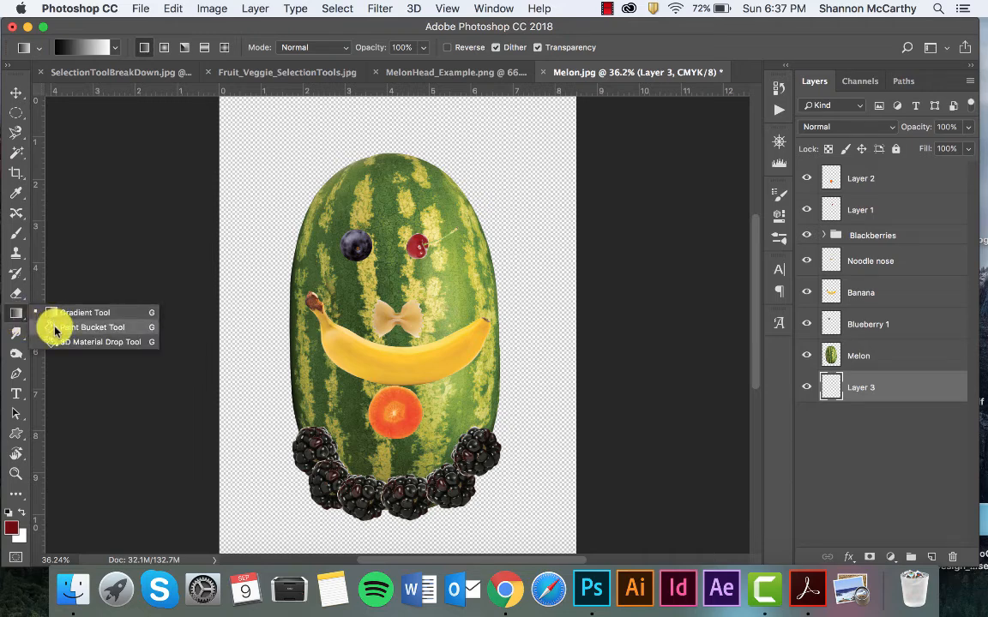
left_click(52, 327)
left_click(243, 277)
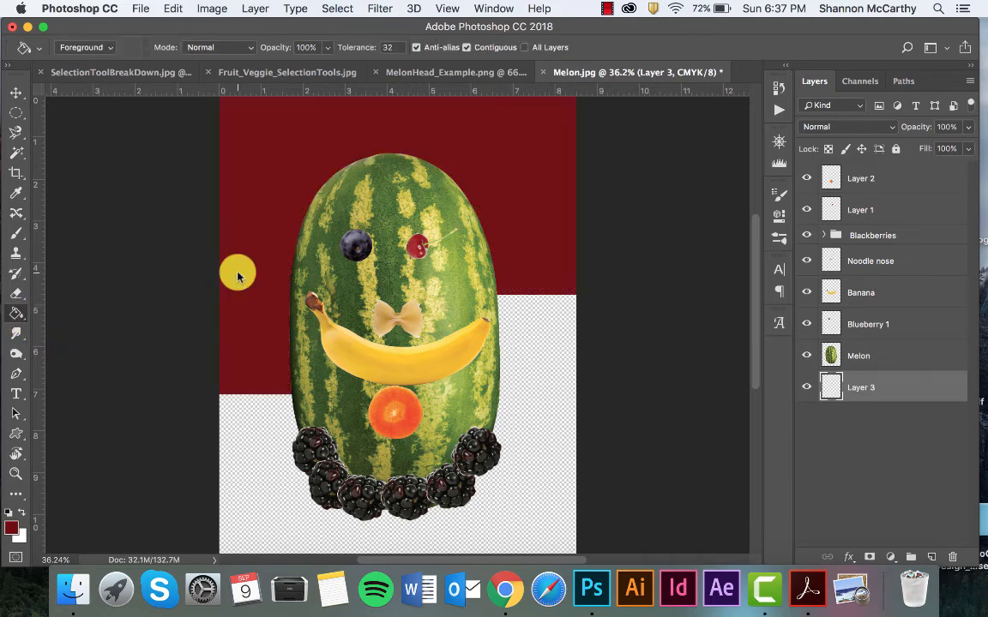
Duplicate the carrot slice twice and place one copy at each side of the melon, level with the eyes, as ears
left_click(16, 92)
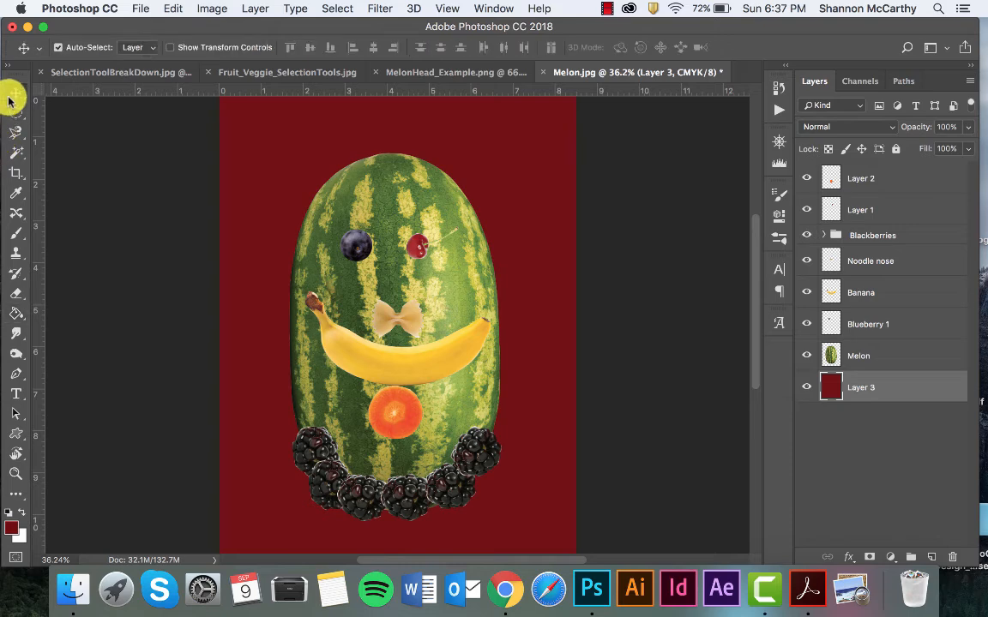
mouse_move(400, 425)
left_mouse_down()
mouse_move(382, 416)
mouse_move(382, 426)
left_mouse_up()
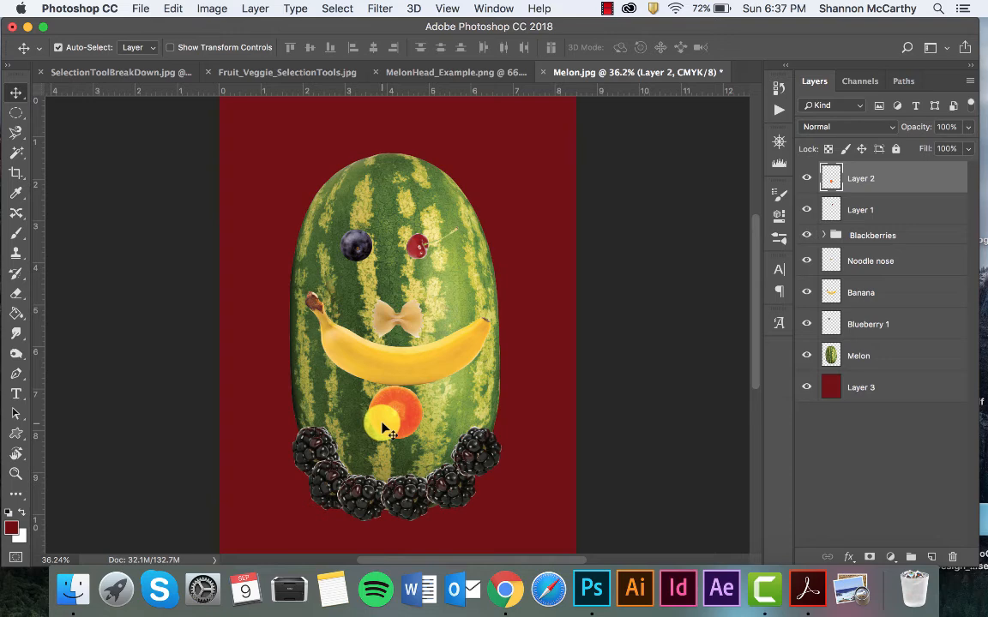
left_click_drag(382, 427, 530, 276, "alt")
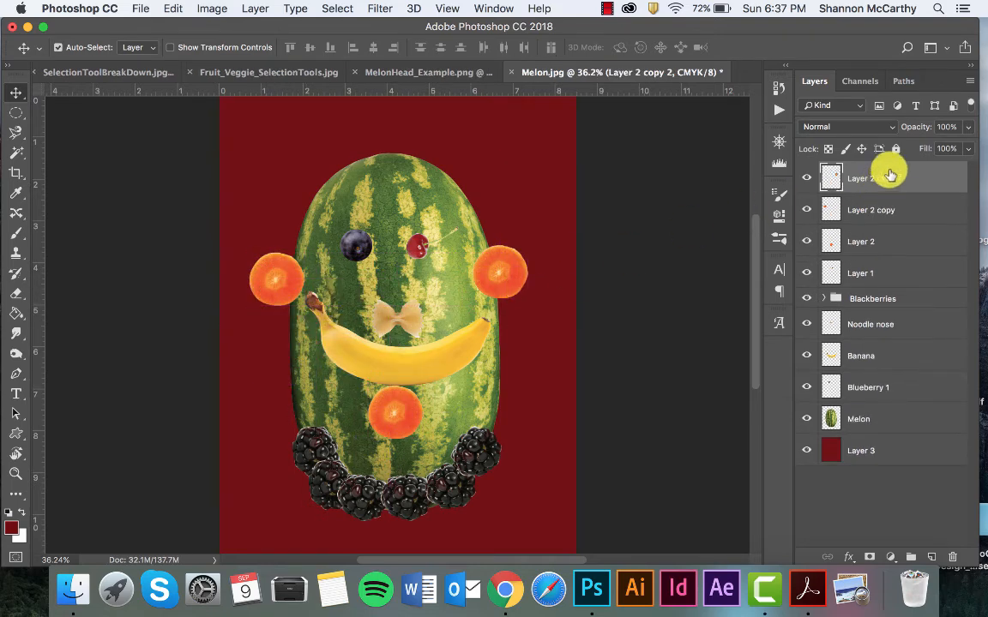
Rename the original carrot layer "carrot" and its two copies "carrot ear left" and "carrot ear right"
double_click(860, 241)
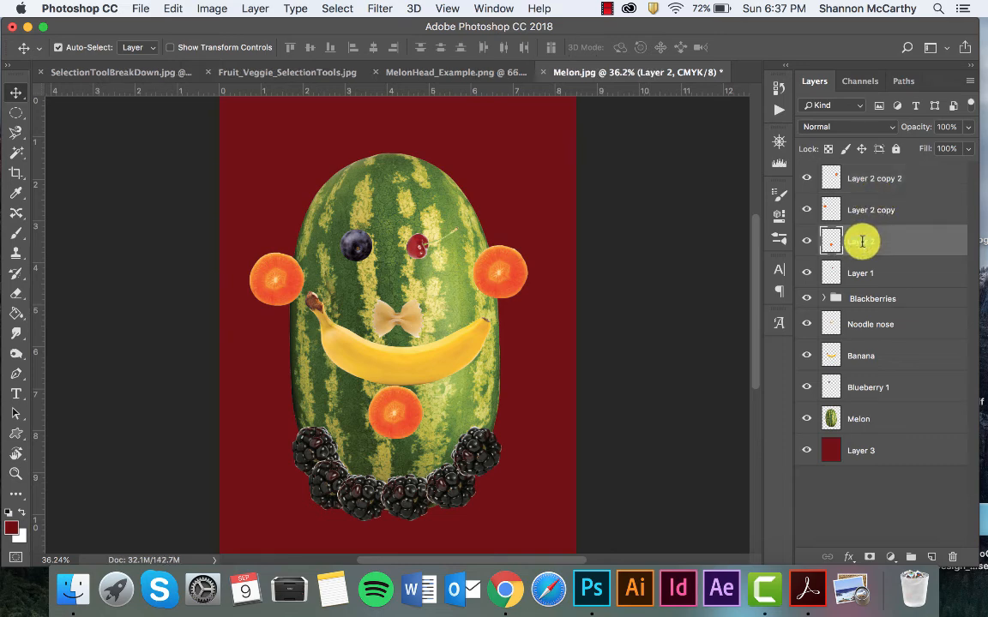
type("carrot")
key("Return")
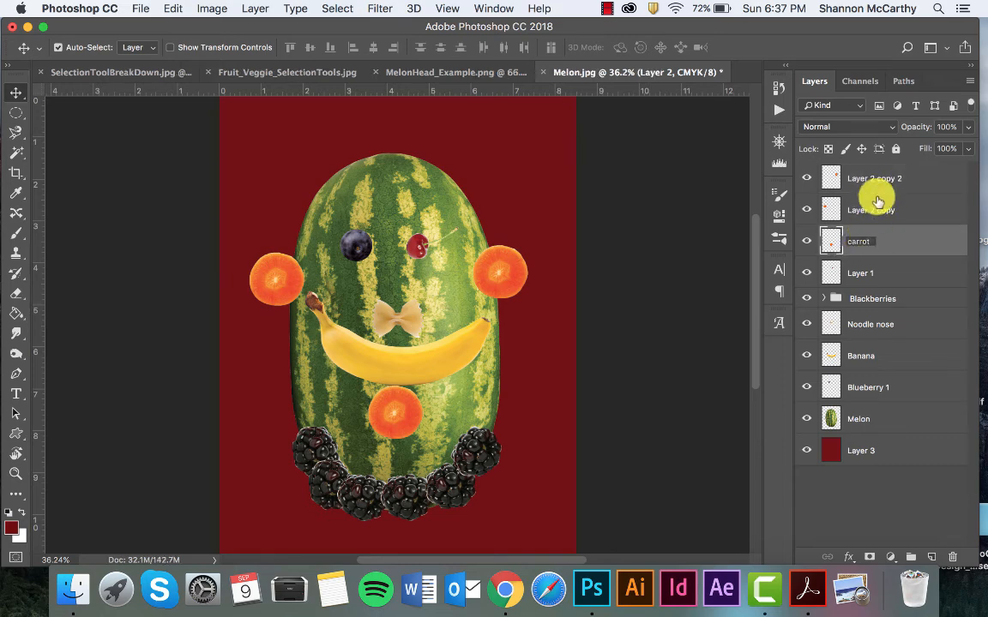
double_click(871, 209)
type("carrot ear left")
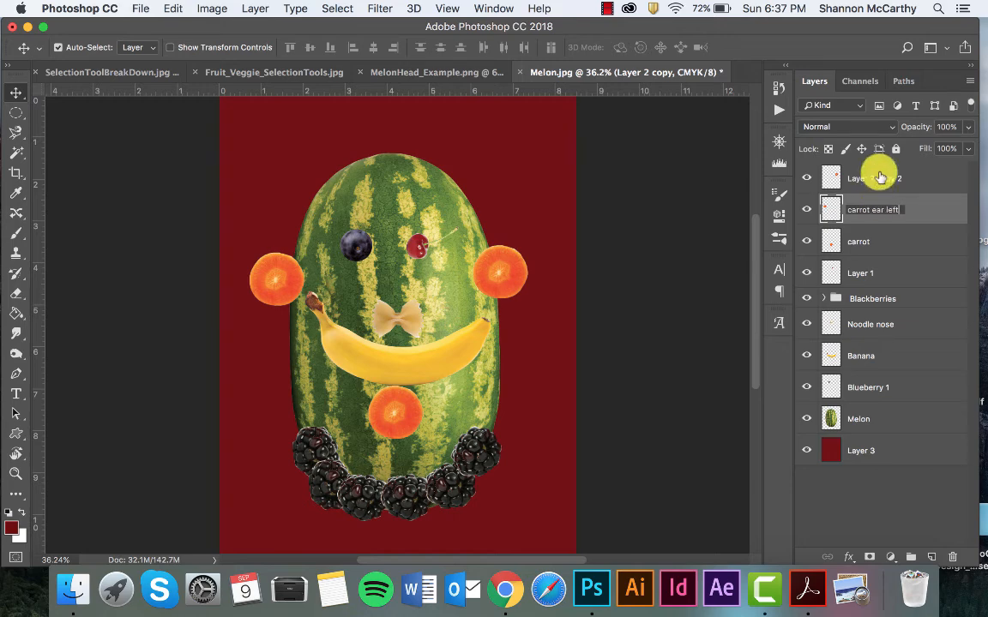
double_click(876, 172)
type("carrot ear right")
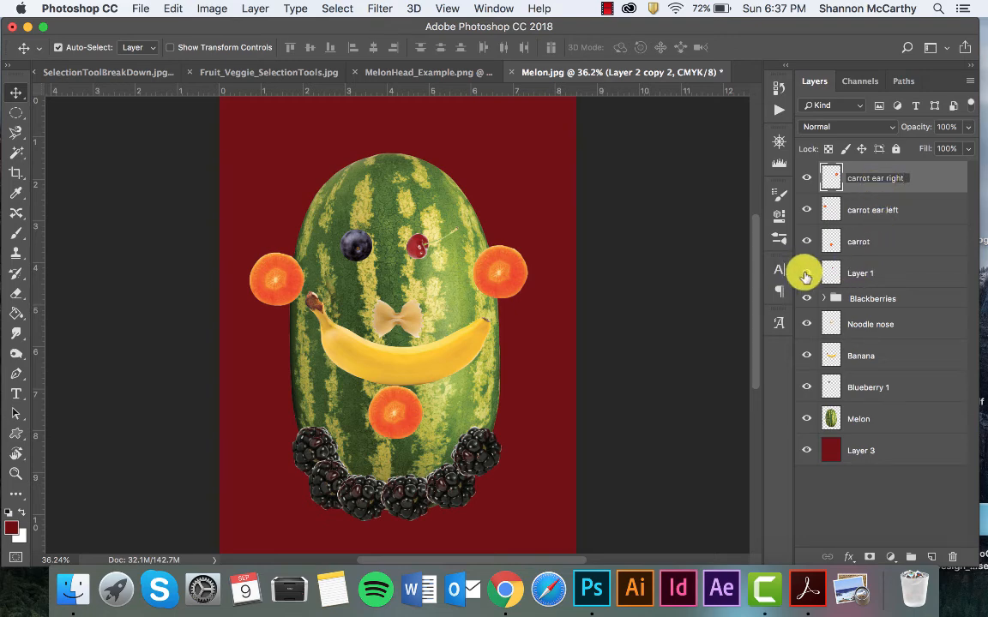
key("Return")
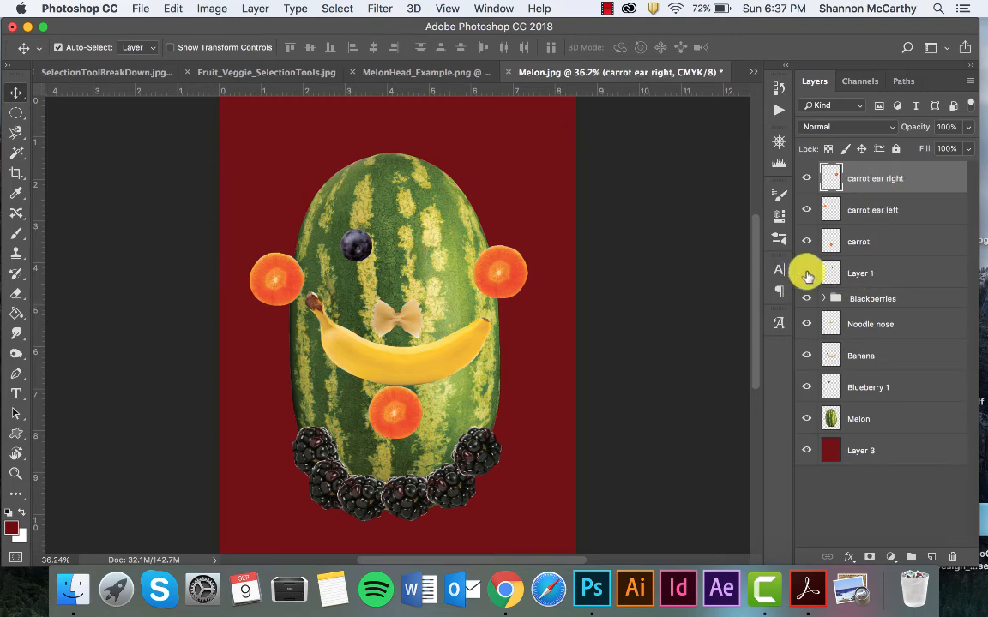
Check what Layer 1 contains by toggling its visibility and rename it "cherry"
left_click(806, 272)
double_click(854, 273)
type("cherr")
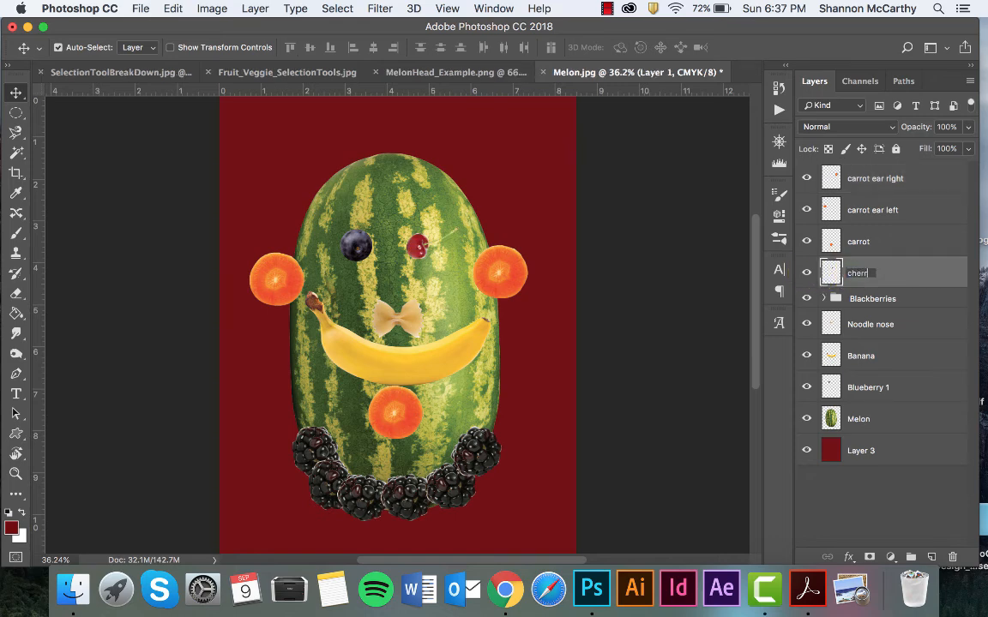
type("y")
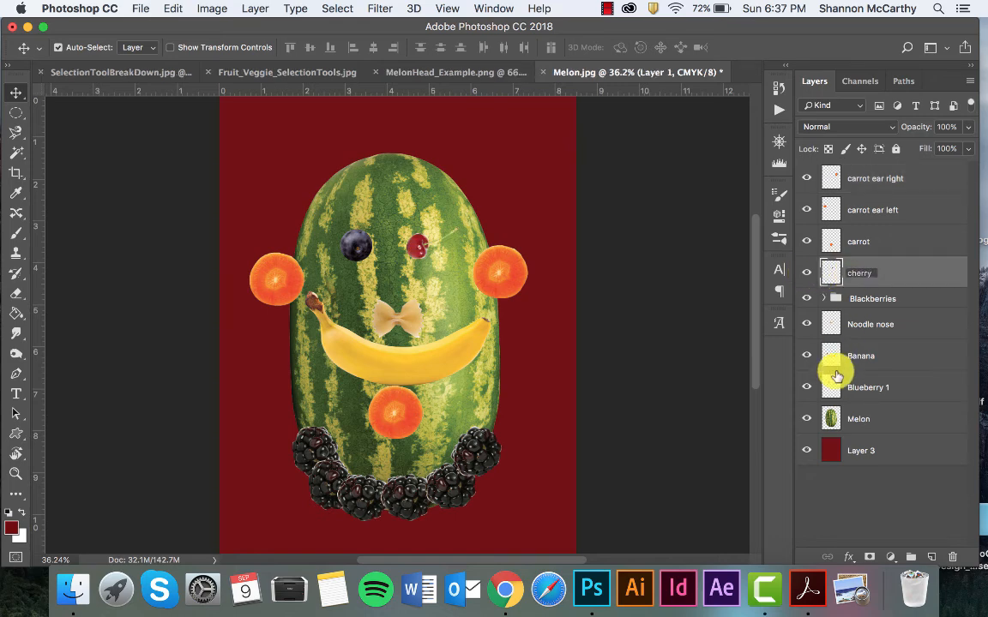
key("Return")
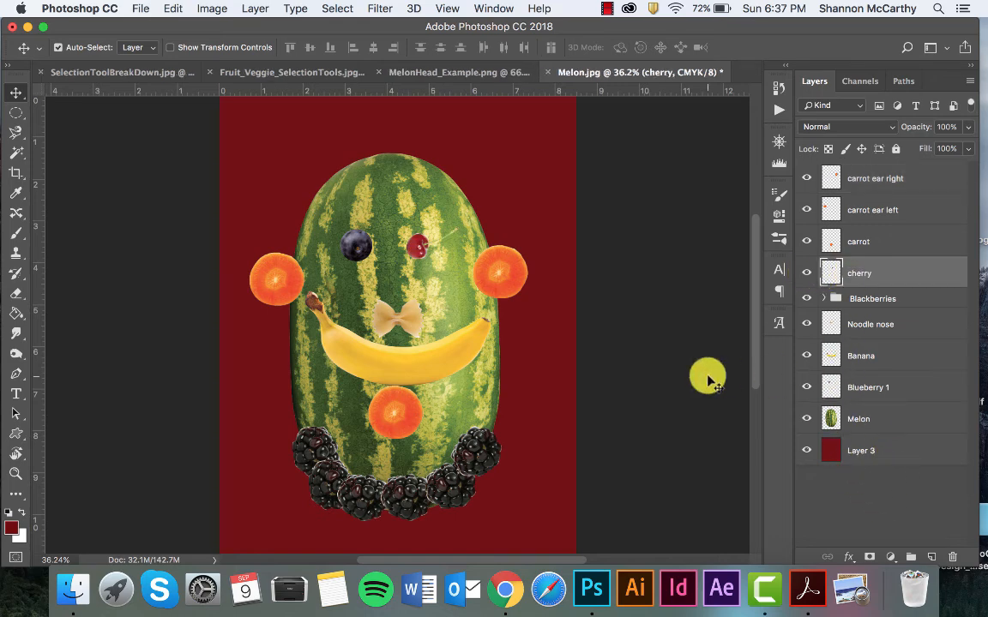
Move the carrot ear right and carrot ear left layers together beneath the Melon layer
left_click(882, 180)
left_click(878, 199, "shift")
left_click_drag(878, 197, 875, 433)
Tuck both carrot ears partly behind the melon's sides and nudge the central carrot slice slightly up toward the banana
left_click_drag(271, 276, 309, 278)
left_click(878, 419)
left_click_drag(503, 265, 498, 262)
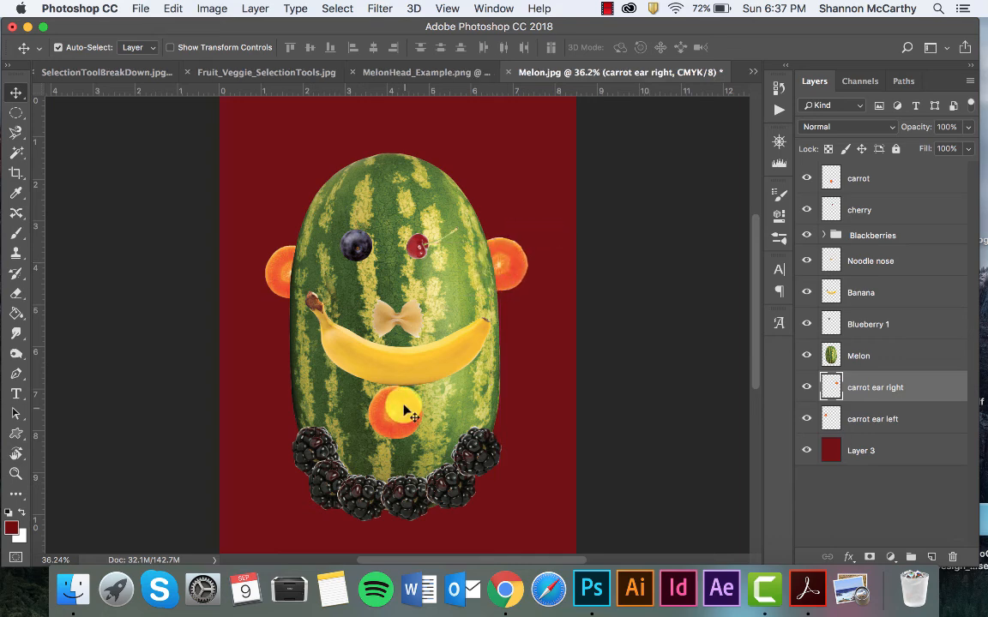
left_click_drag(400, 409, 400, 405)
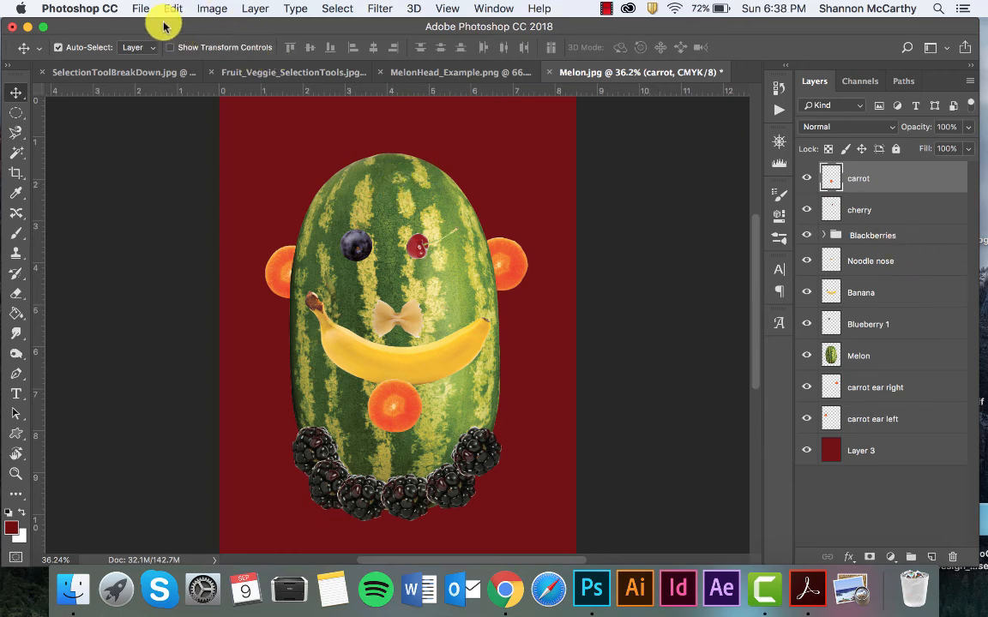
Open the Save As options for the composition, choose the JPEG format, and cancel without saving
left_click(141, 9)
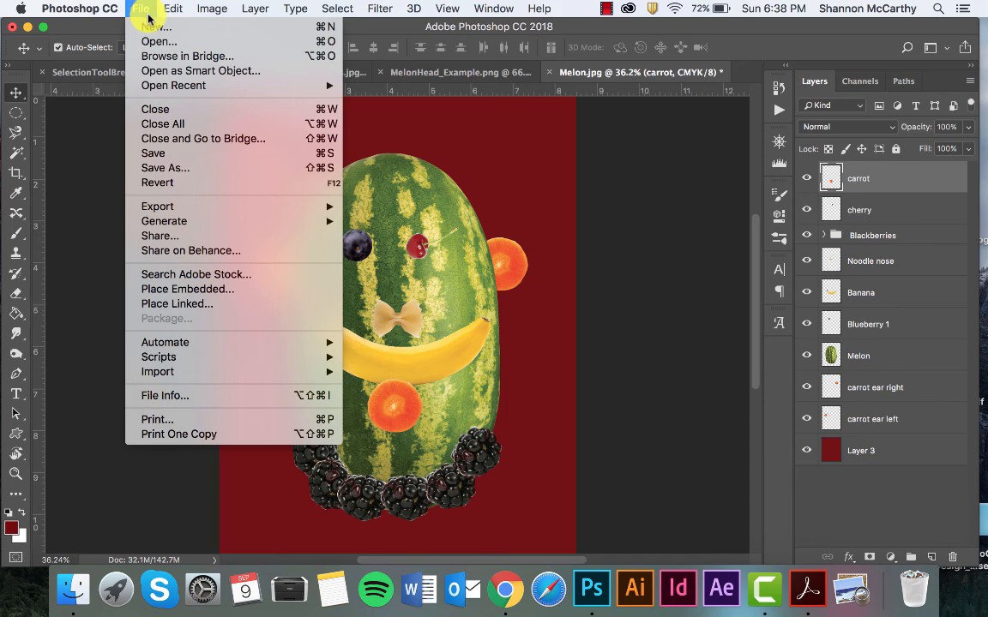
left_click(178, 169)
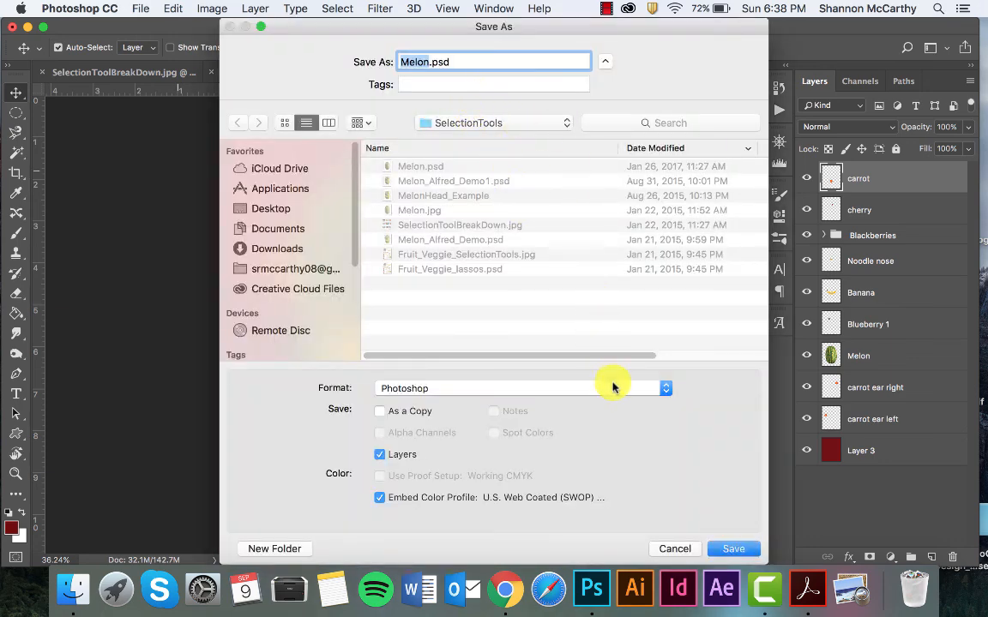
left_click(667, 391)
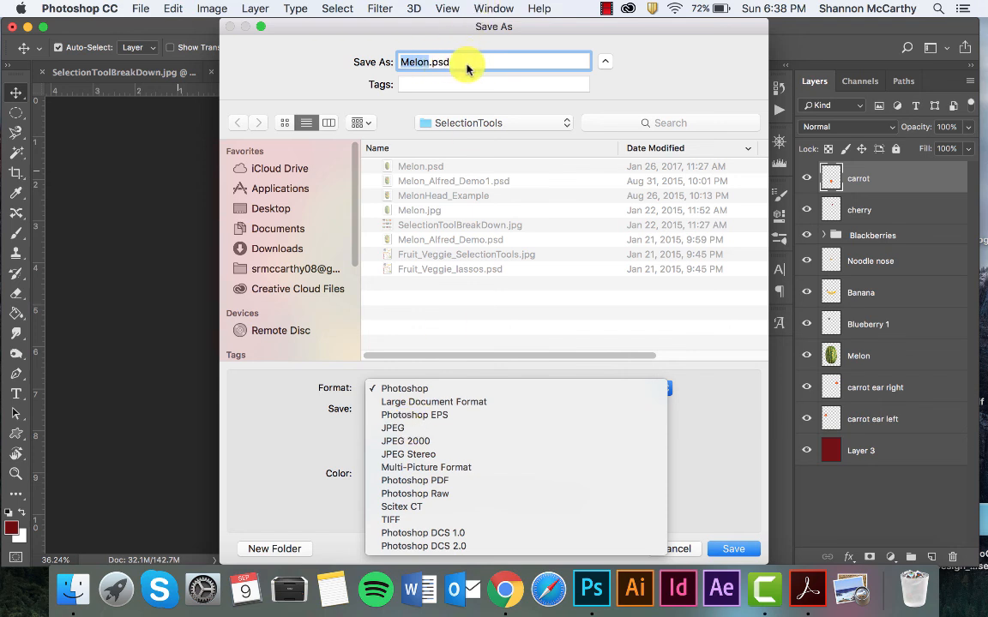
left_click(407, 429)
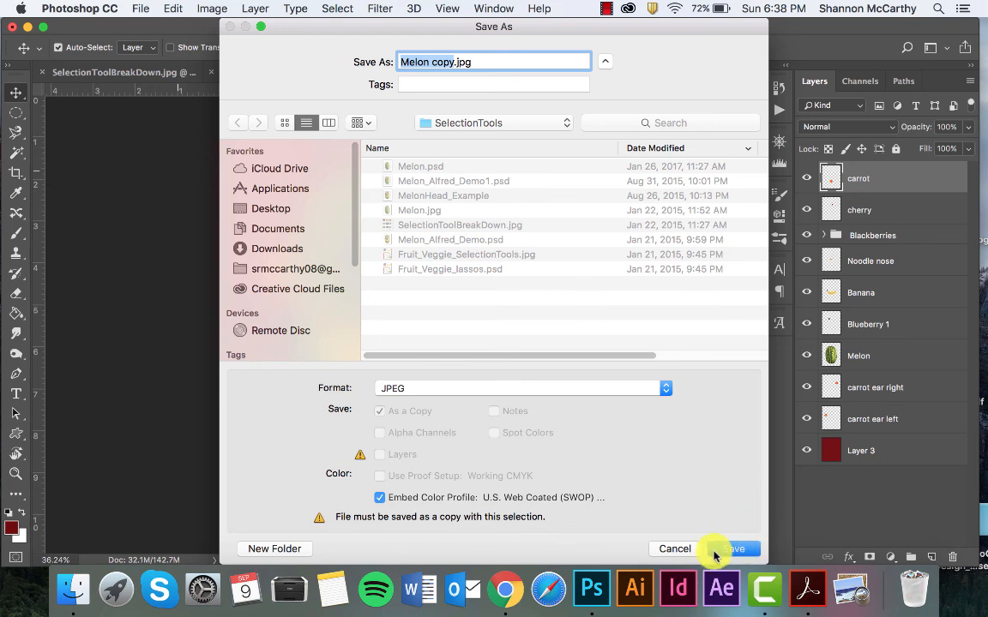
left_click(673, 551)
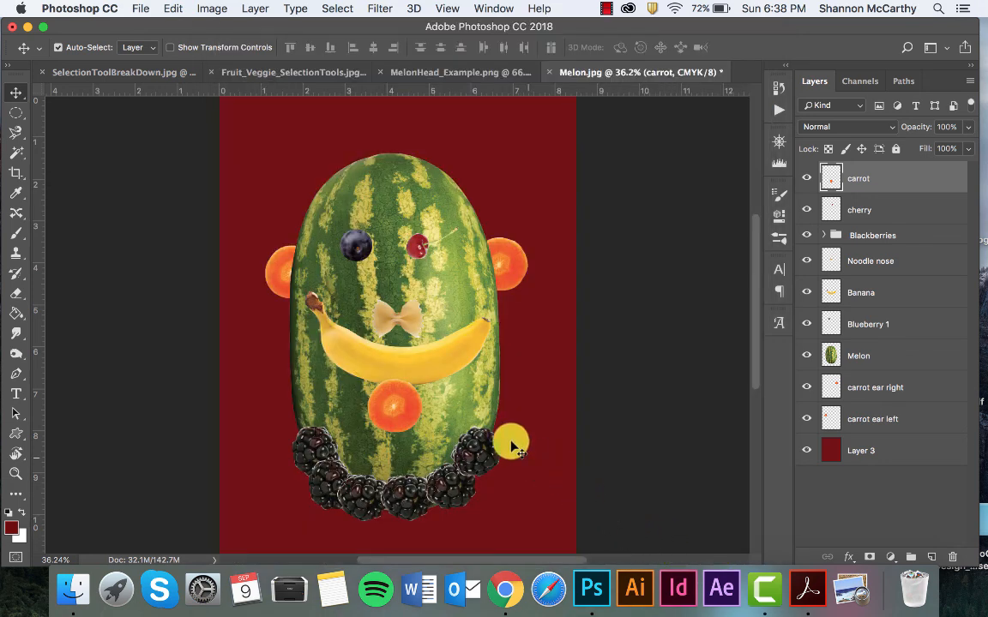